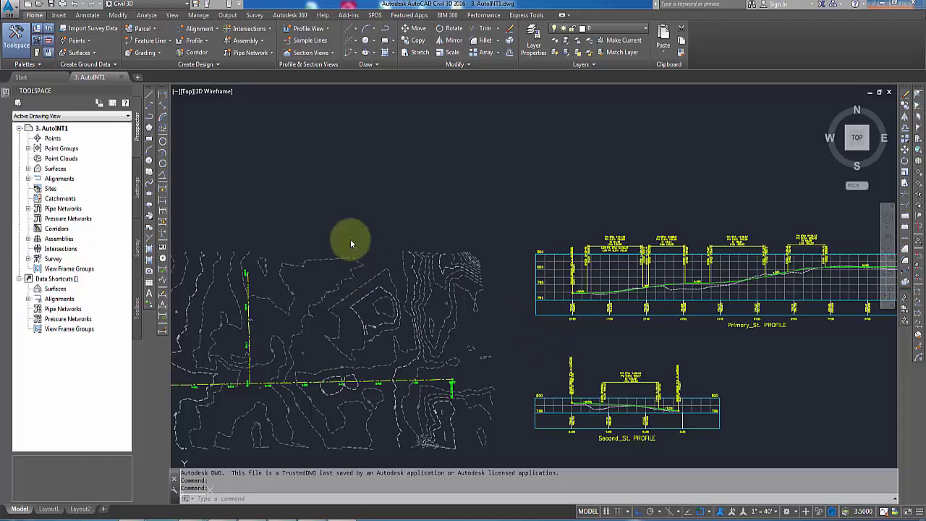
Examine the Primary_St. and Second_St. alignments at their junction and the two road profile views
scroll(300, 345, "up", 5)
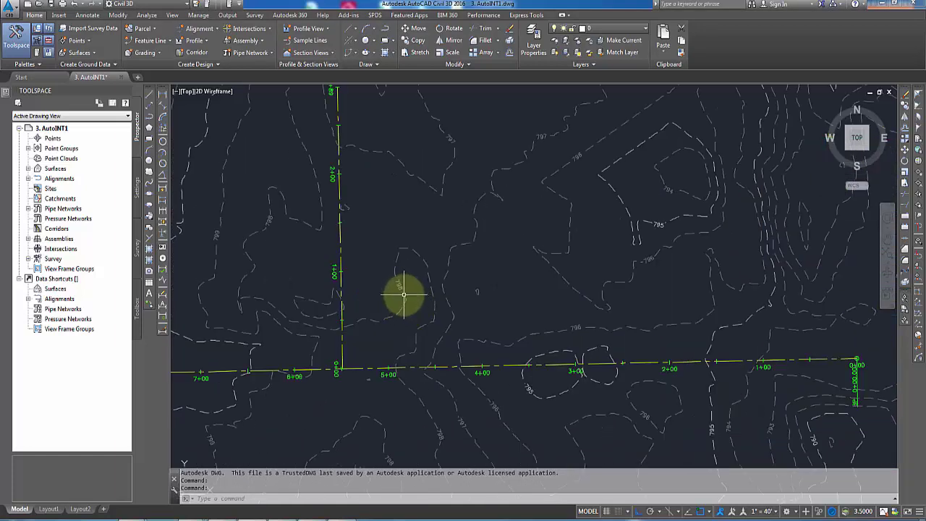
scroll(372, 366, "down", 2)
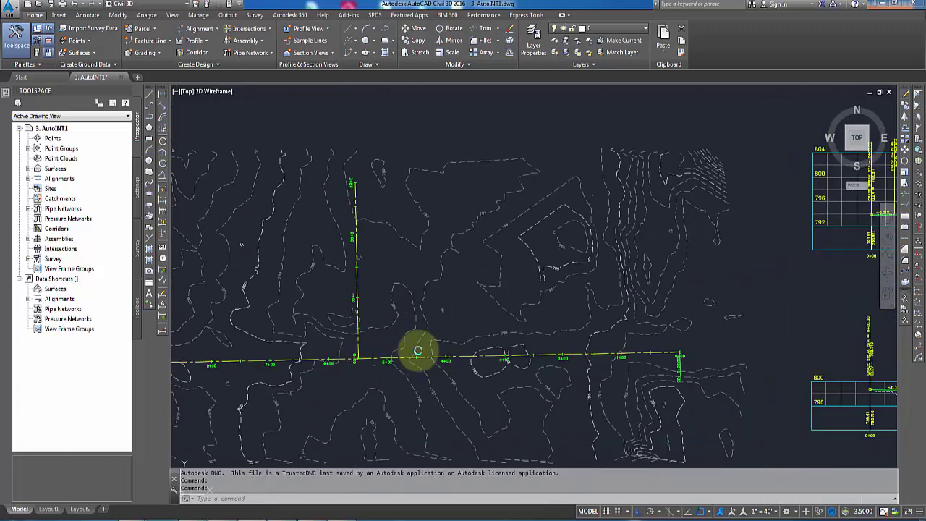
middle_click_drag(413, 352, 486, 327)
scroll(487, 327, "up", 2)
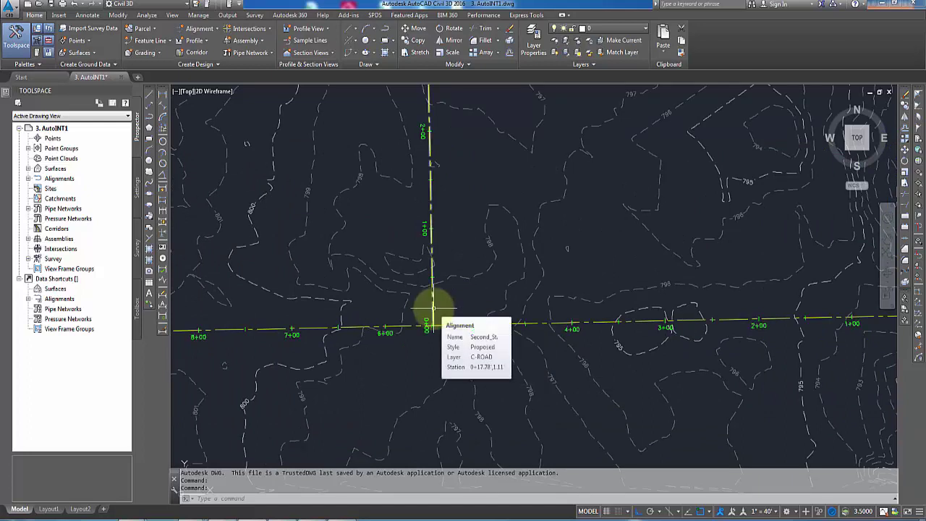
scroll(433, 309, "down", 7)
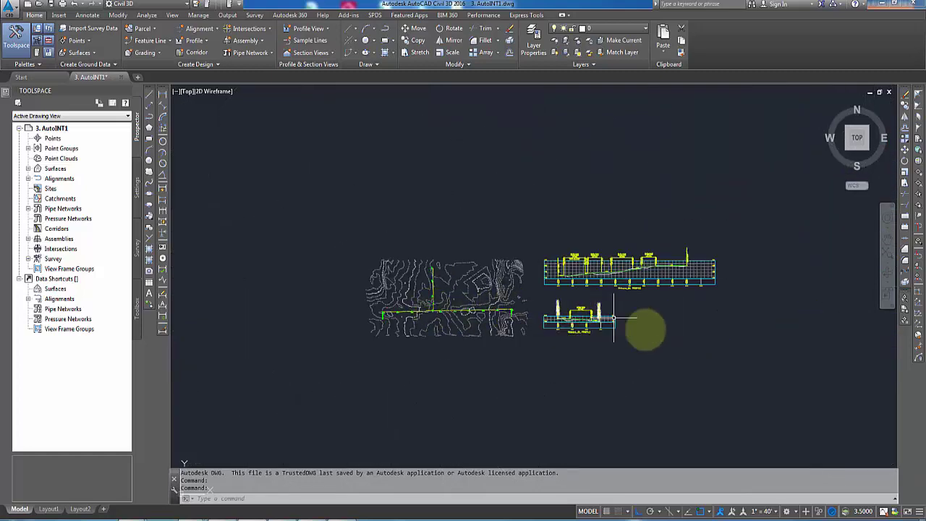
scroll(604, 335, "up", 4)
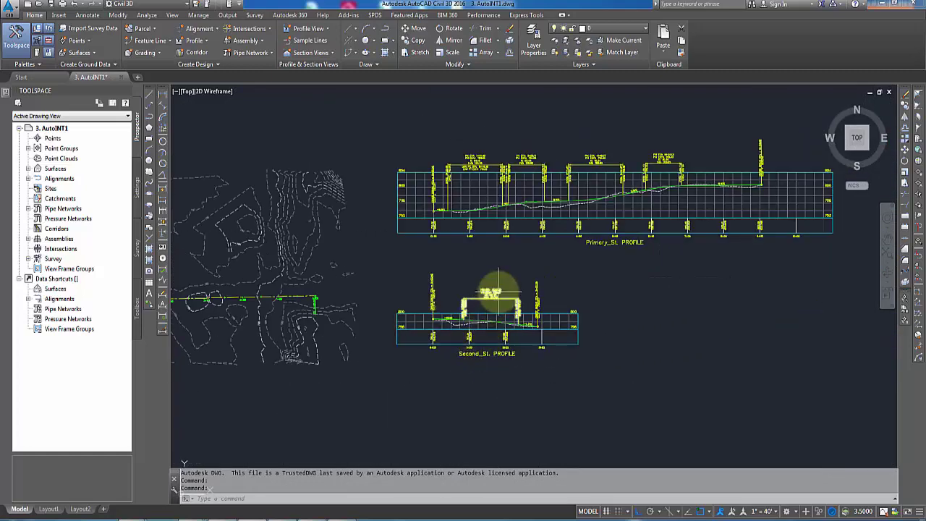
middle_click_drag(500, 272, 506, 310)
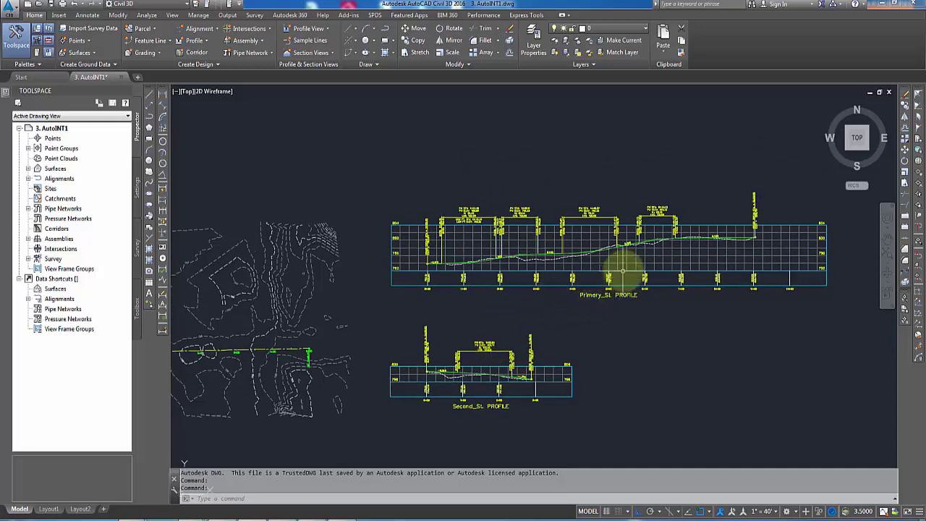
scroll(598, 298, "down", 2)
scroll(599, 298, "down", 2)
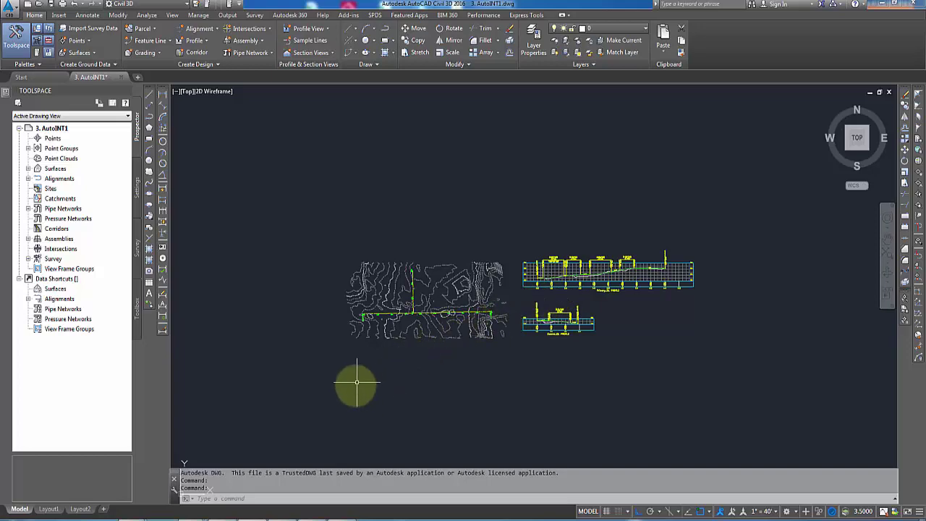
Switch to the Chrome browser and view the YouTube channel, the Dailymotion channel and the survey blog's follow section
mouse_move(135, 517)
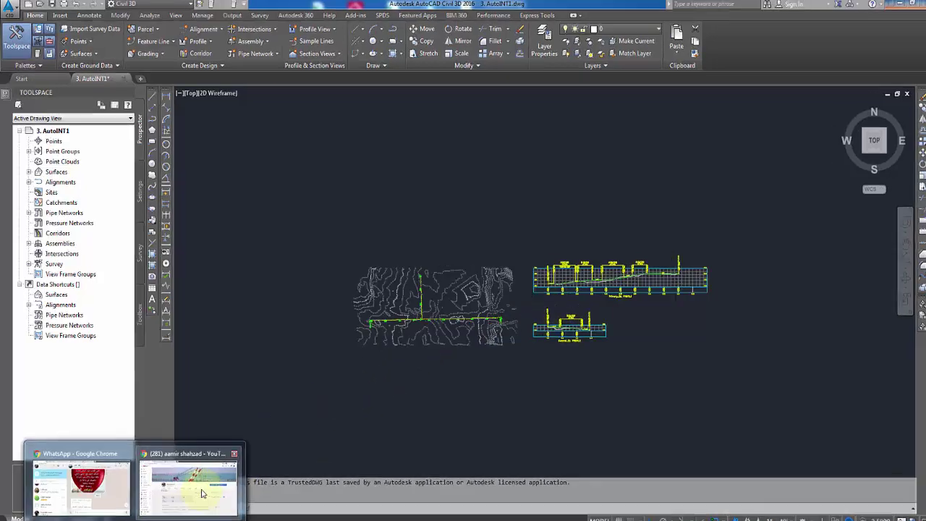
left_click(199, 481)
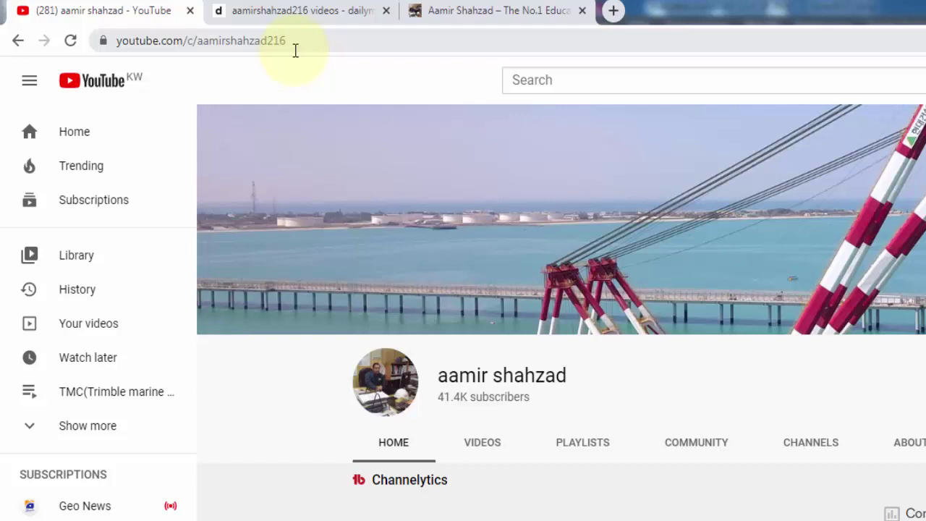
left_click(312, 9)
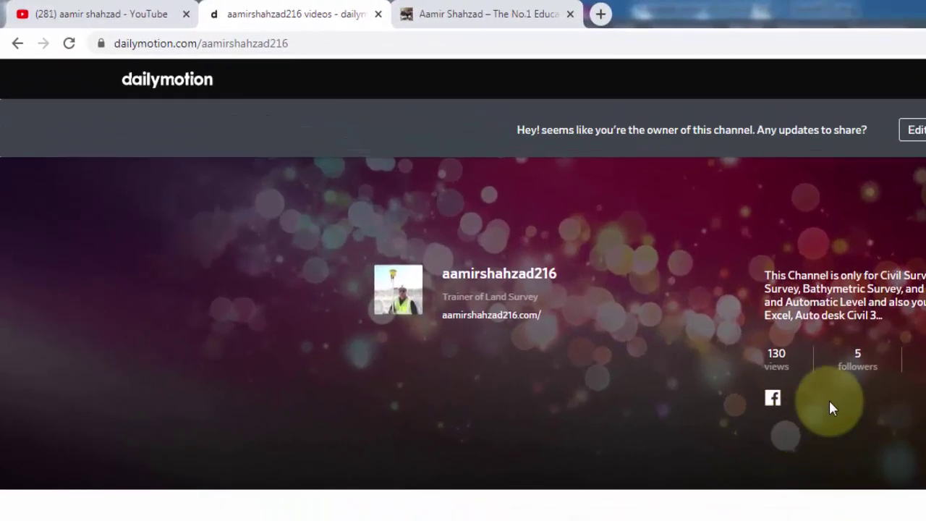
left_click(485, 14)
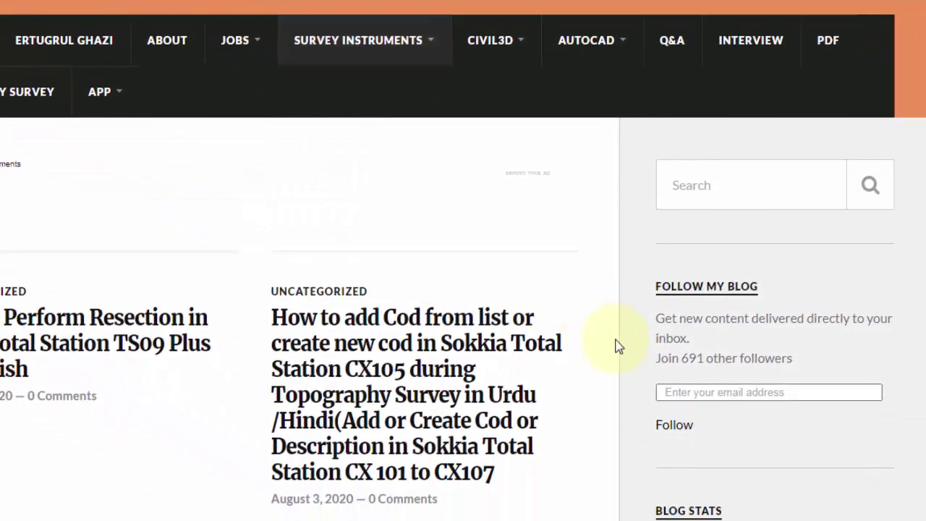
left_click(672, 392)
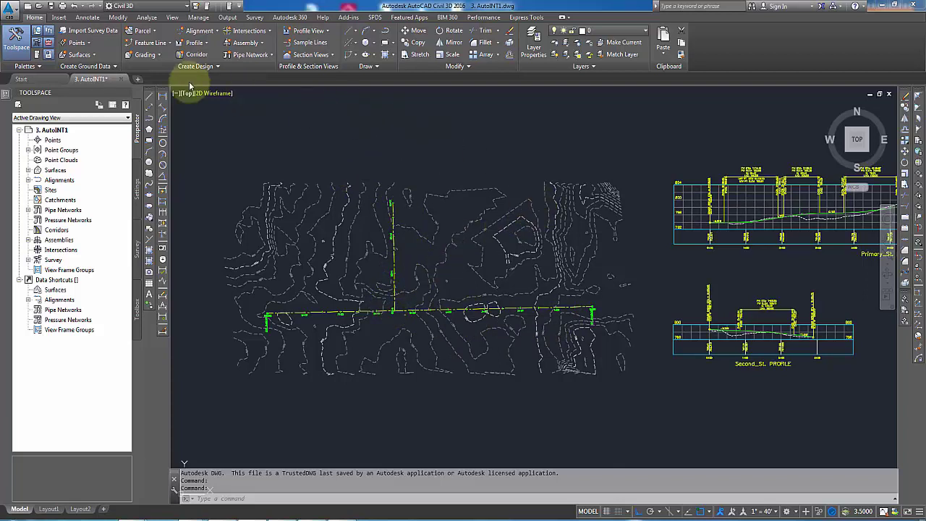
Switch back to Civil 3D and start Create Intersection at the point where Second_St. meets Primary_St
left_click(265, 32)
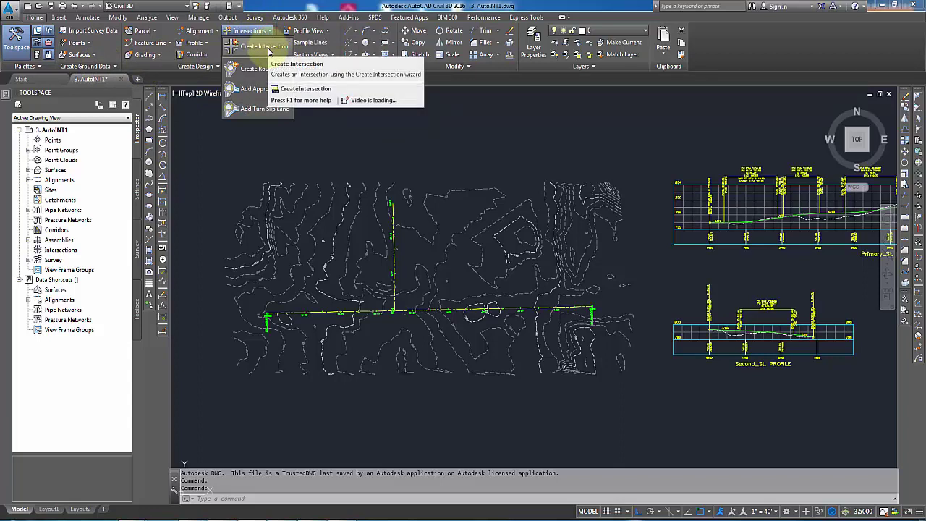
left_click(265, 47)
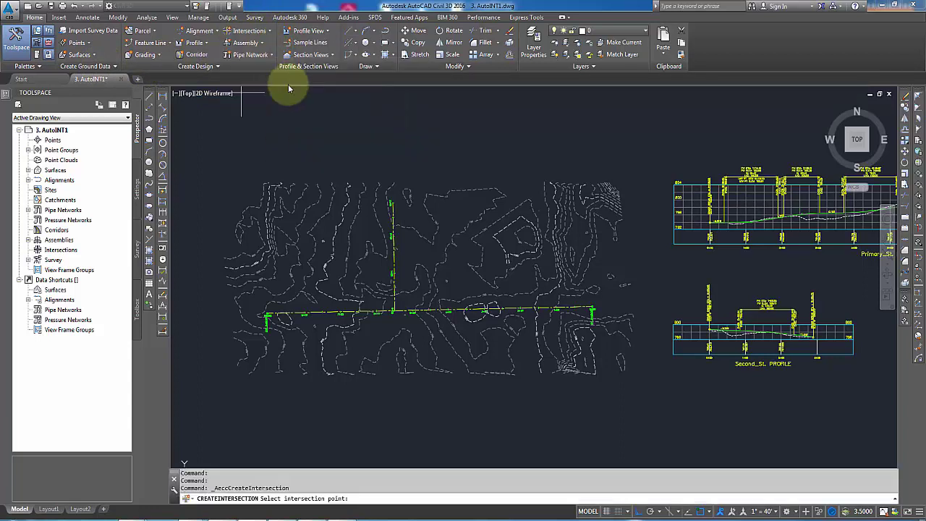
scroll(394, 325, "up", 5)
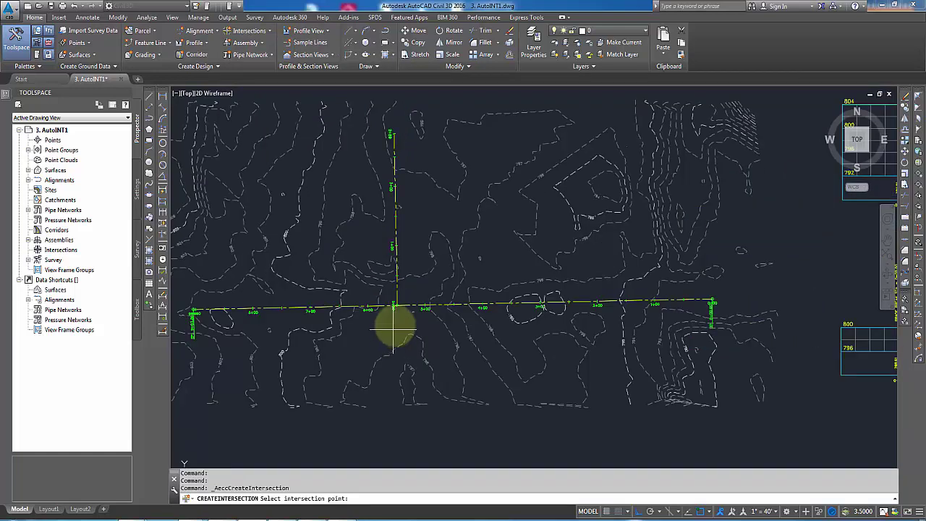
scroll(395, 301, "up", 4)
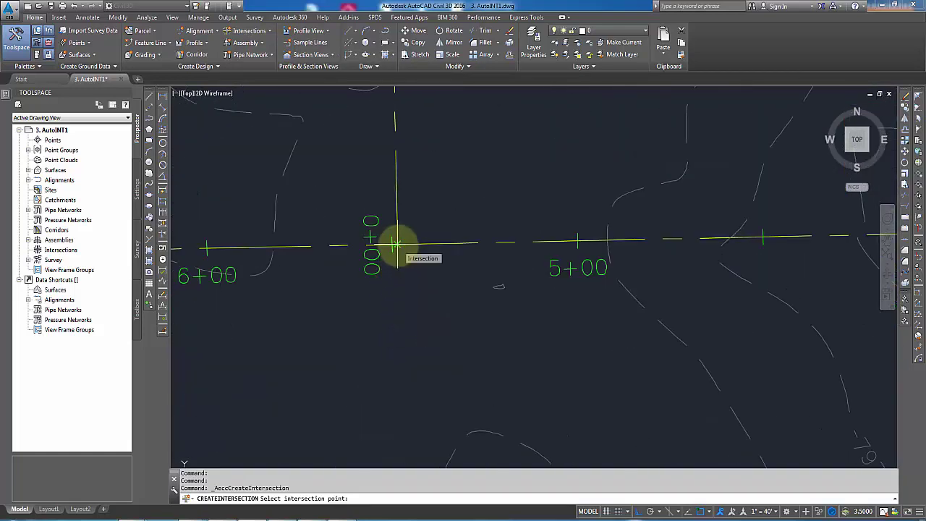
left_click(396, 243)
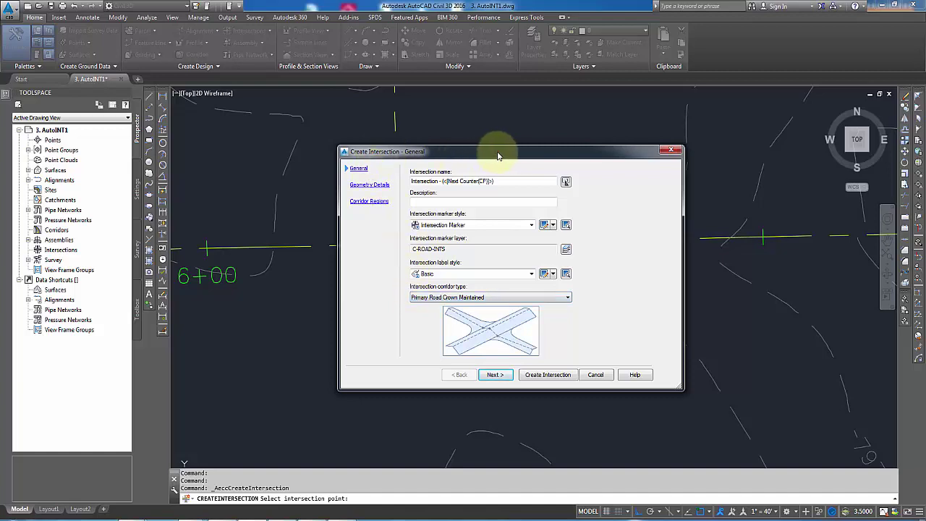
Name the intersection "My Intersection", set its corridor type to All Crowns Maintained and continue to the geometry details
mouse_move(496, 155)
left_mouse_down()
mouse_move(648, 134)
mouse_move(670, 136)
mouse_move(678, 160)
mouse_move(451, 194)
left_mouse_up()
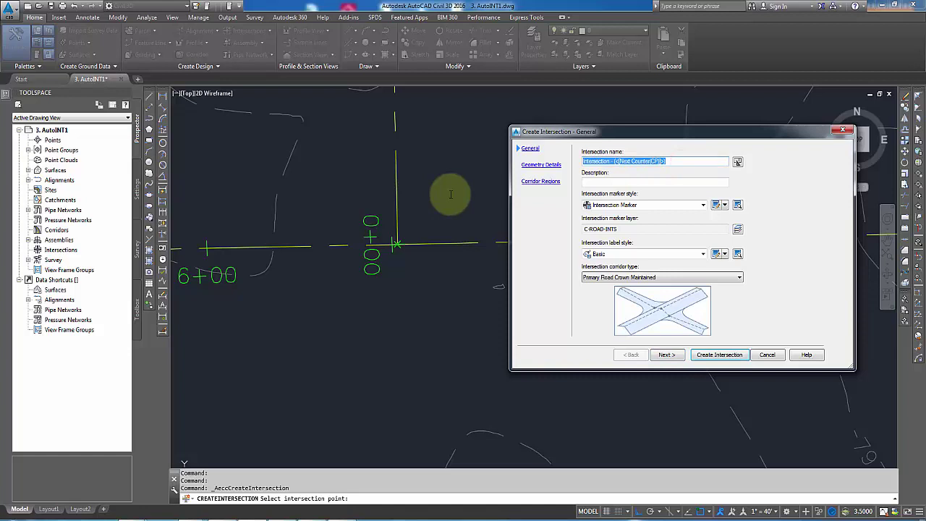
type("My Intersection")
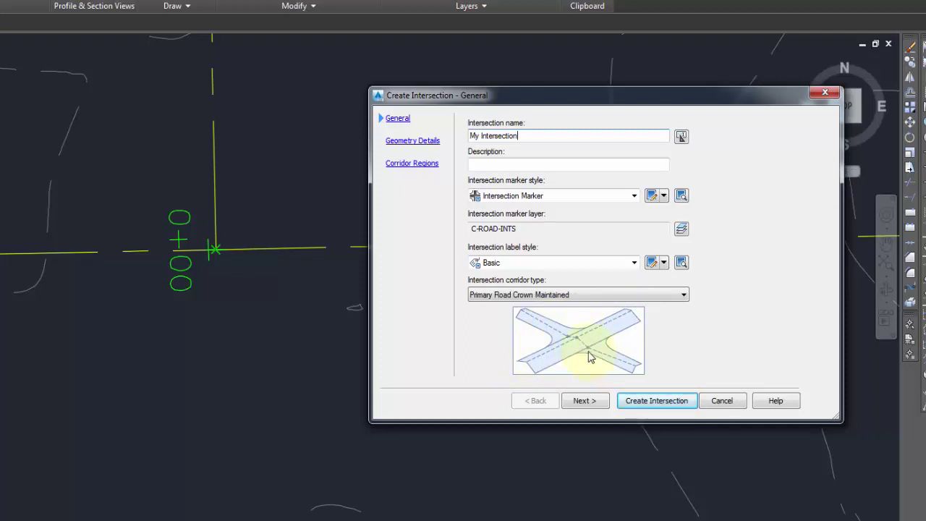
left_click(645, 297)
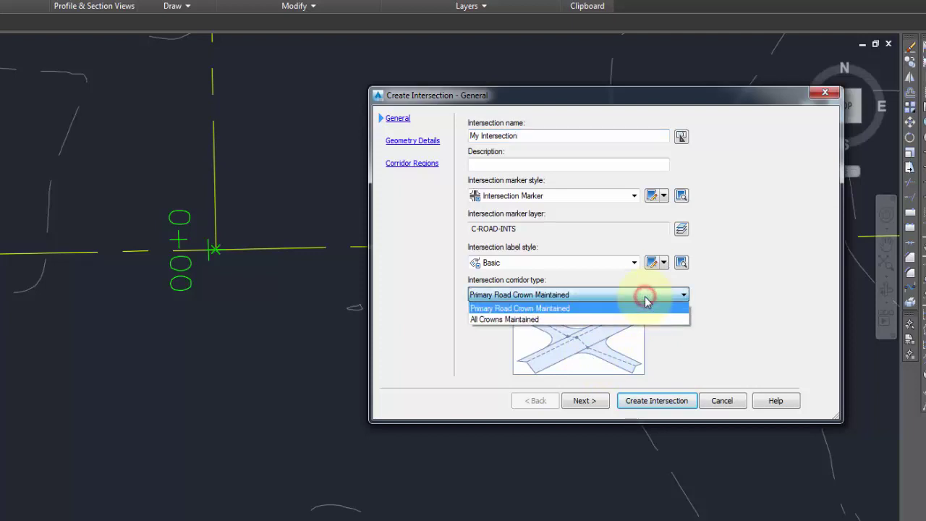
left_click(571, 320)
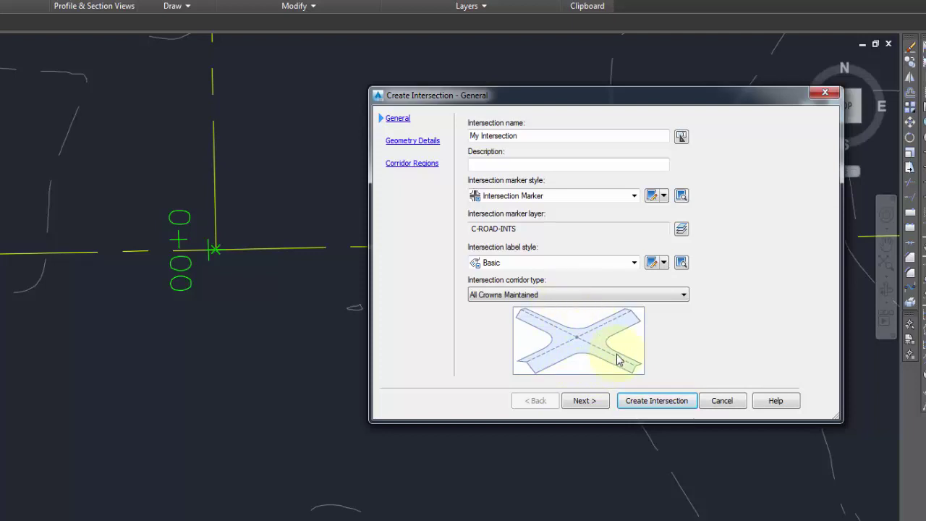
left_click(585, 402)
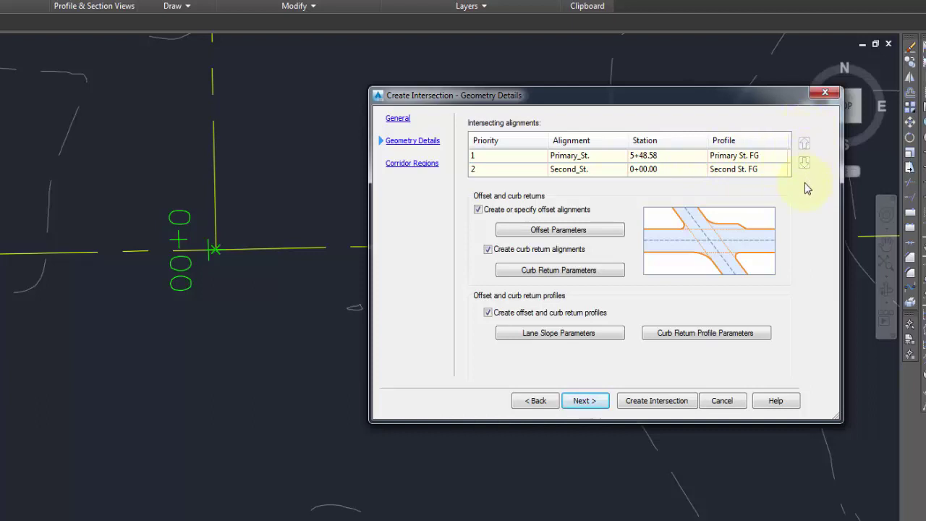
Check the profile assigned to Primary_St. among the intersecting alignments
left_click(725, 157)
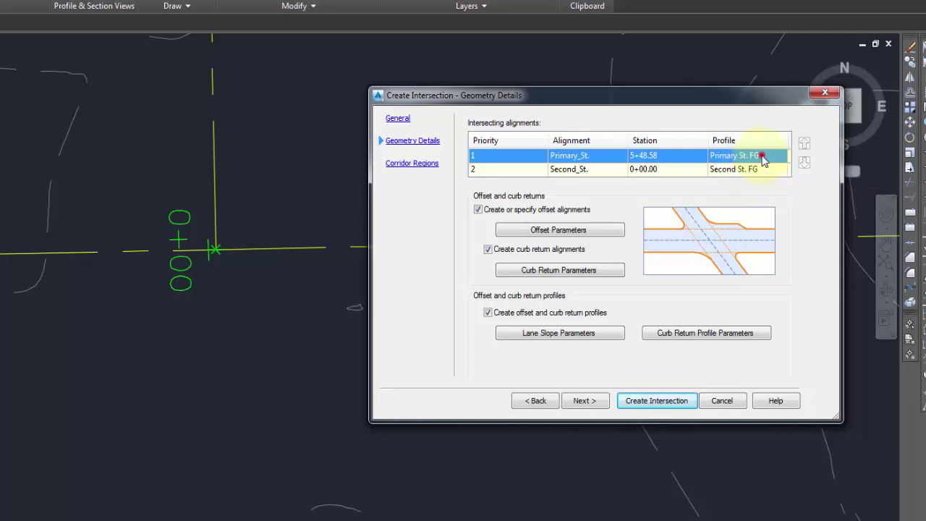
left_click(764, 158)
left_click(763, 157)
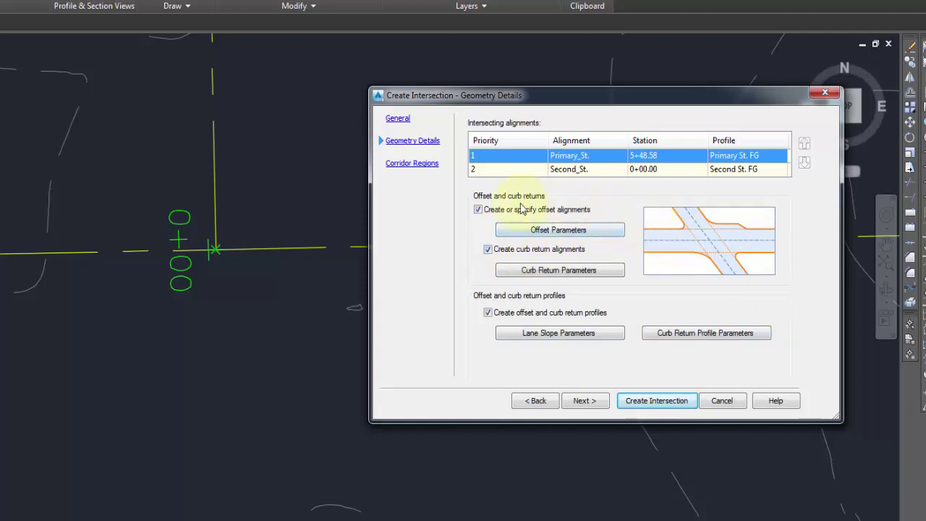
Open the intersection offset parameters and inspect the left and right offset values of the primary road
left_click(559, 232)
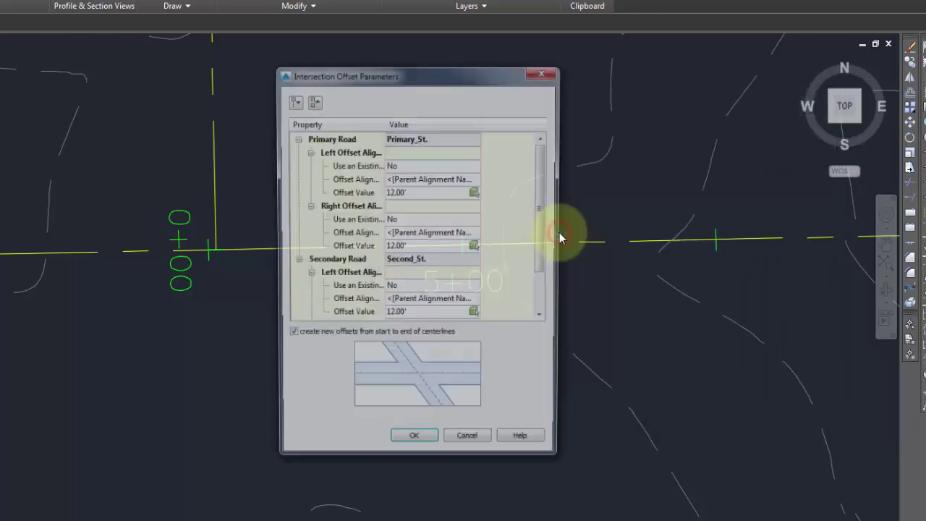
left_click(312, 100)
left_click_drag(438, 73, 626, 68)
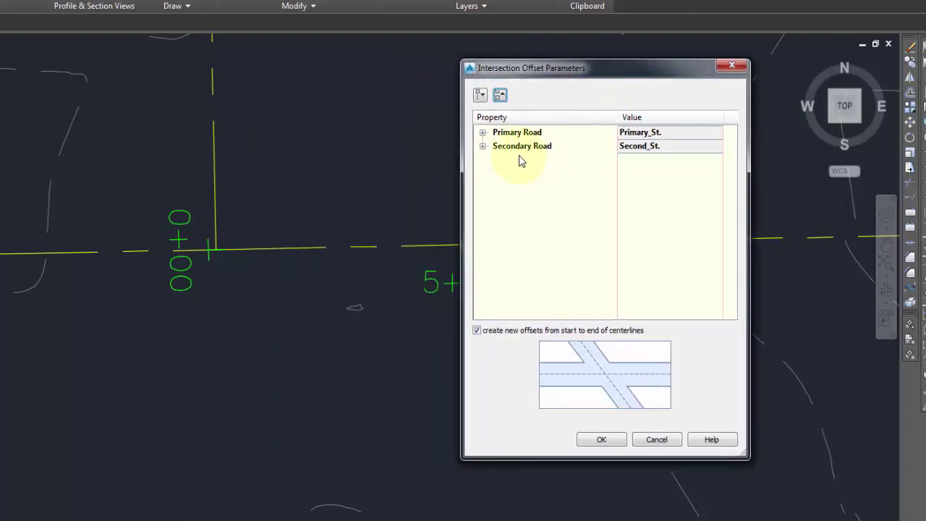
left_click(482, 133)
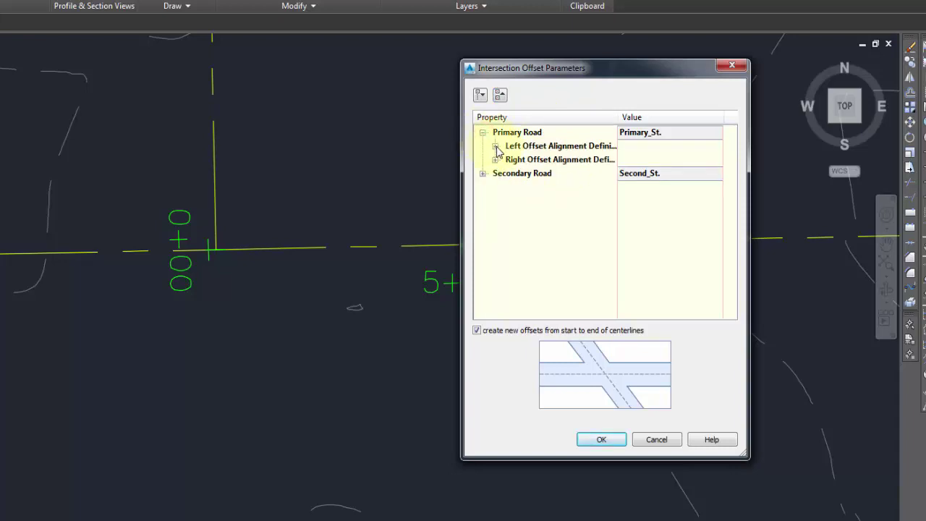
left_click(496, 146)
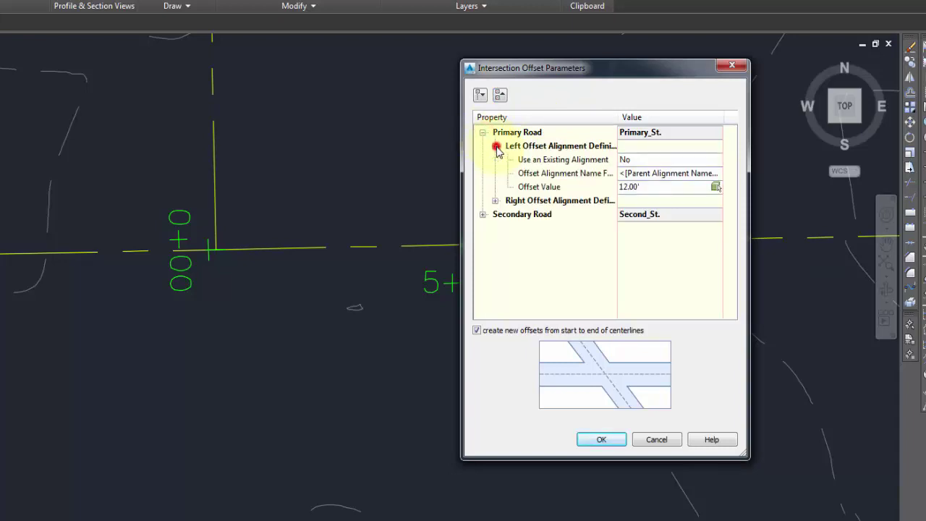
left_click(636, 187)
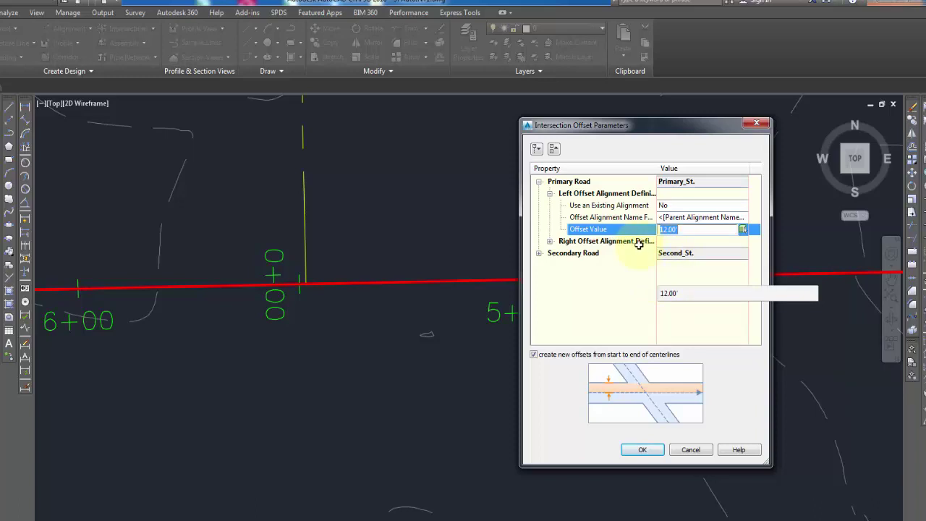
left_click(550, 242)
left_click(690, 278)
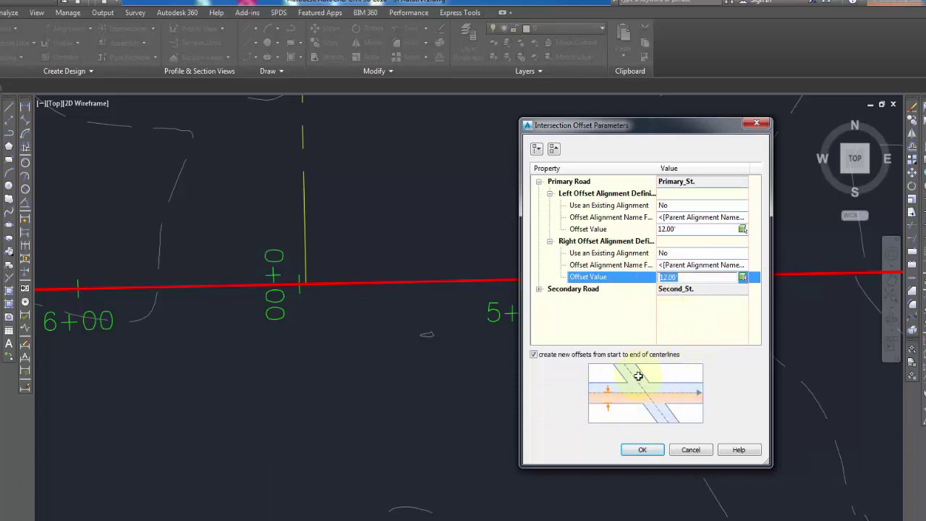
Review the left and right offset definitions of the secondary road and accept the offset parameters
left_click(540, 288)
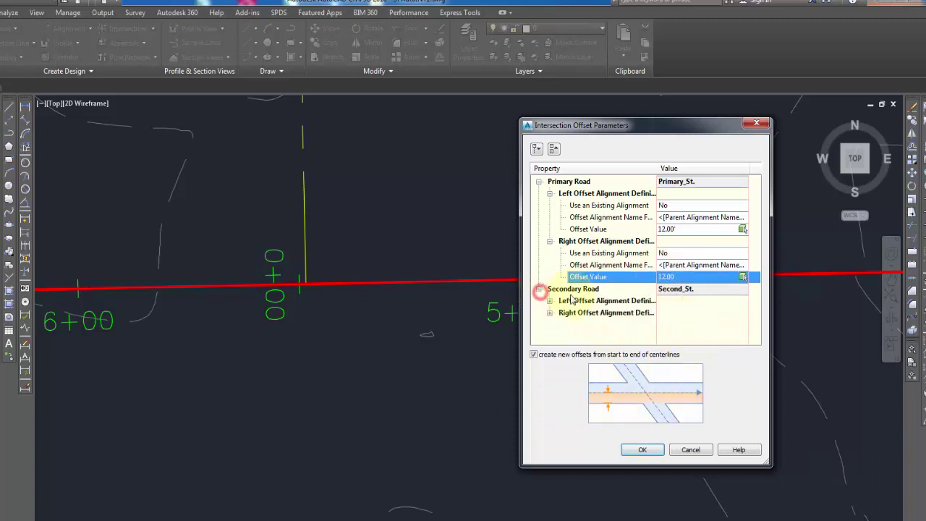
left_click(550, 301)
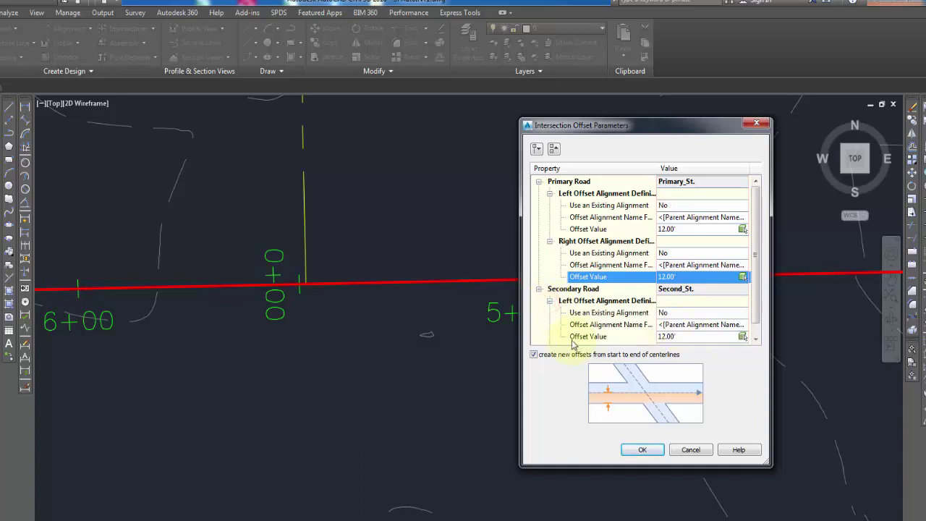
scroll(627, 319, "down", 1)
left_click(551, 337)
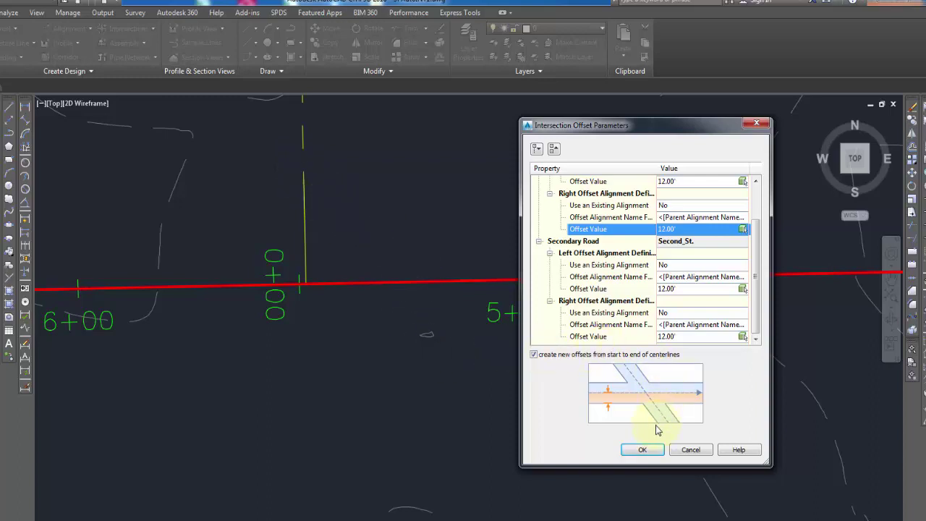
left_click(650, 449)
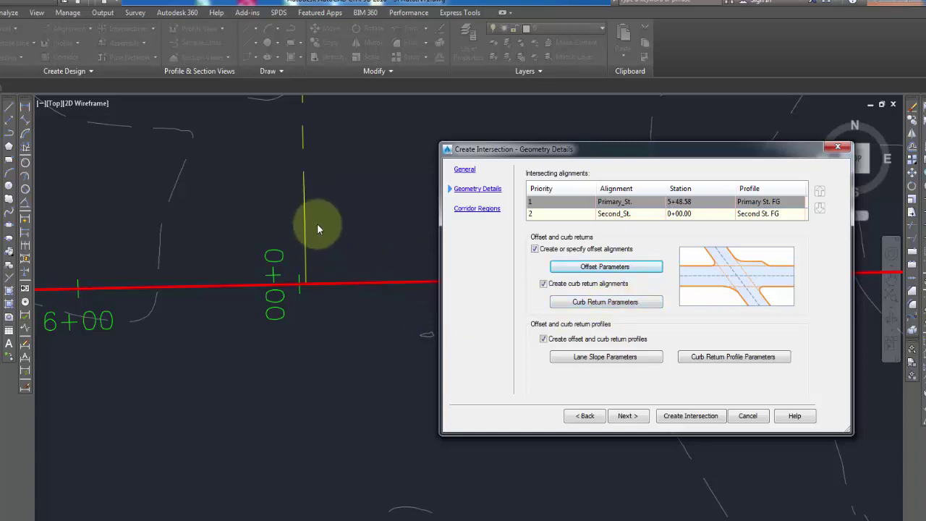
Open the intersection curb return parameters and compare the curb returns of the NE and NW quadrants
left_click(616, 303)
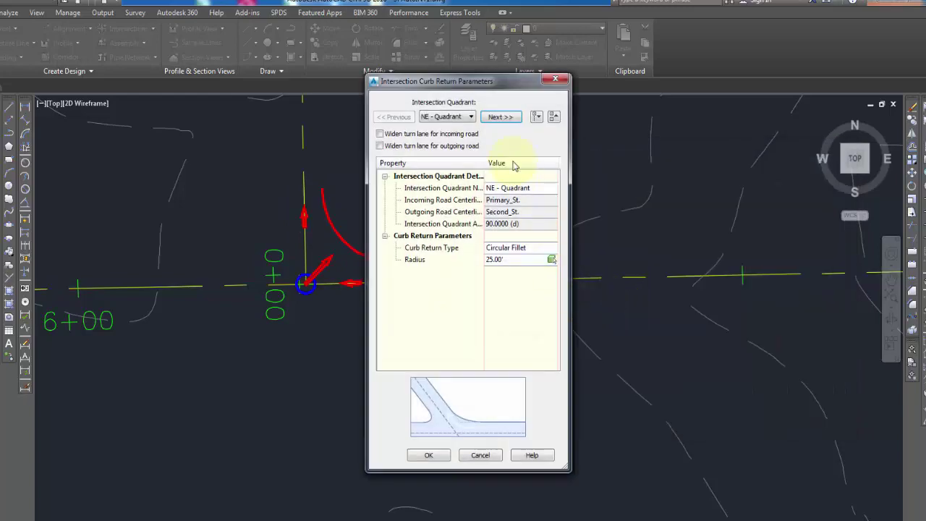
left_click_drag(497, 80, 723, 97)
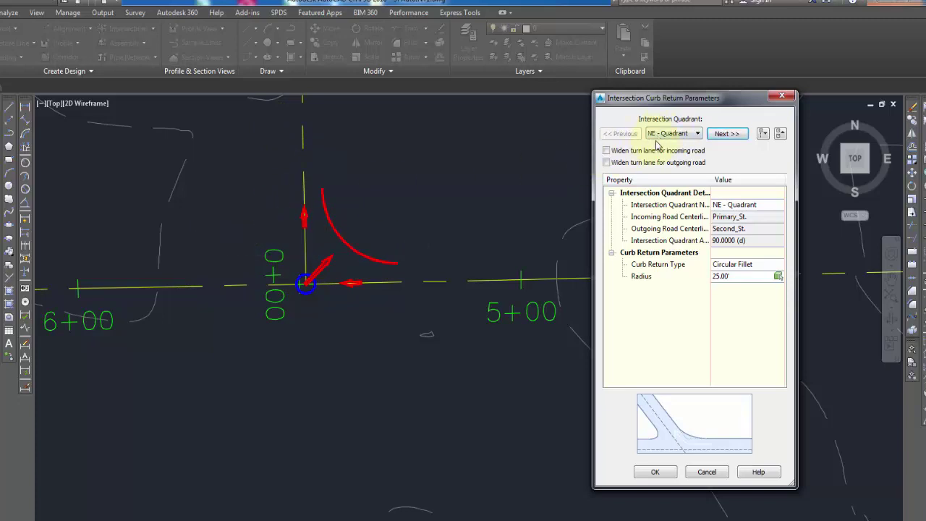
left_click(733, 134)
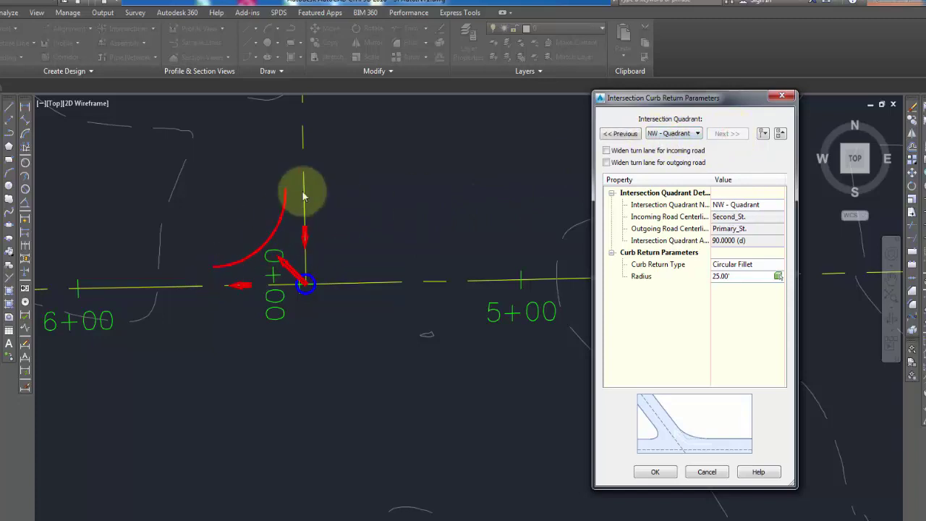
left_click(620, 133)
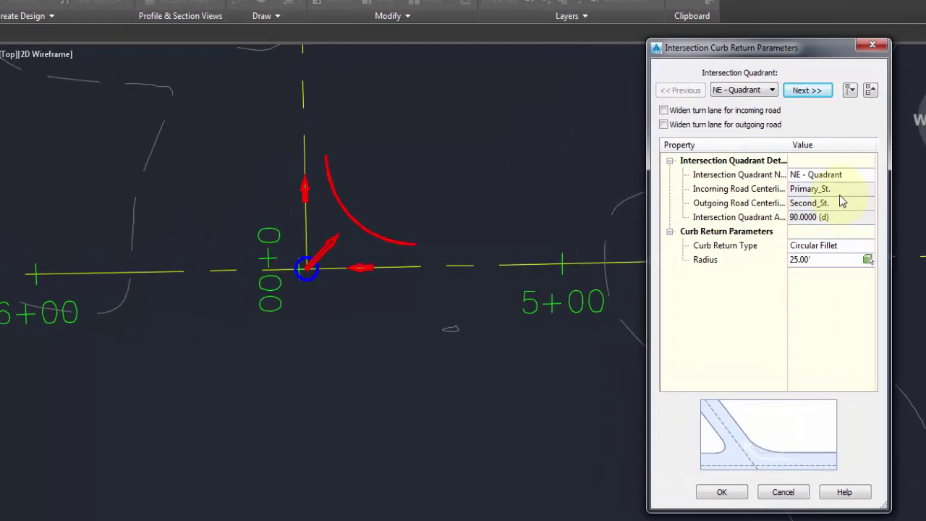
Inspect the NE quadrant's name, its incoming and outgoing road centerlines and its intersection angle
left_click(830, 177)
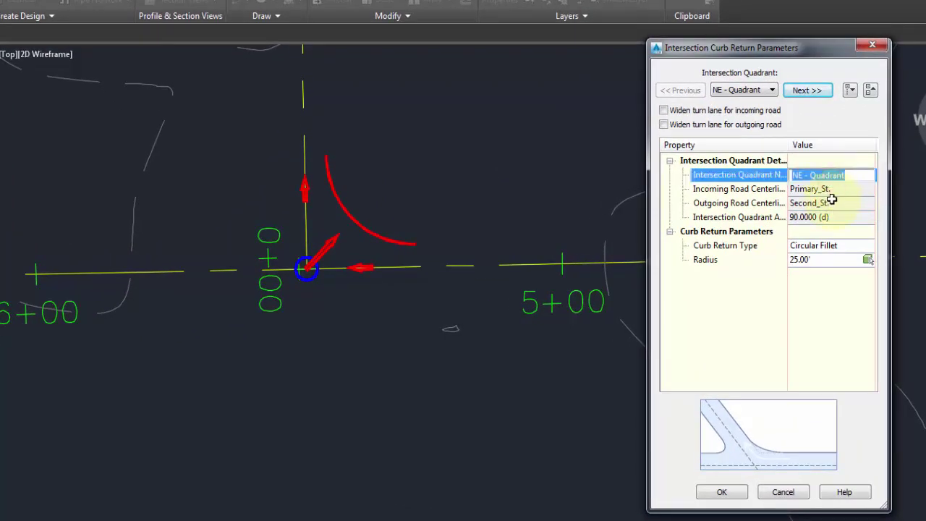
left_click(829, 190)
left_click(832, 203)
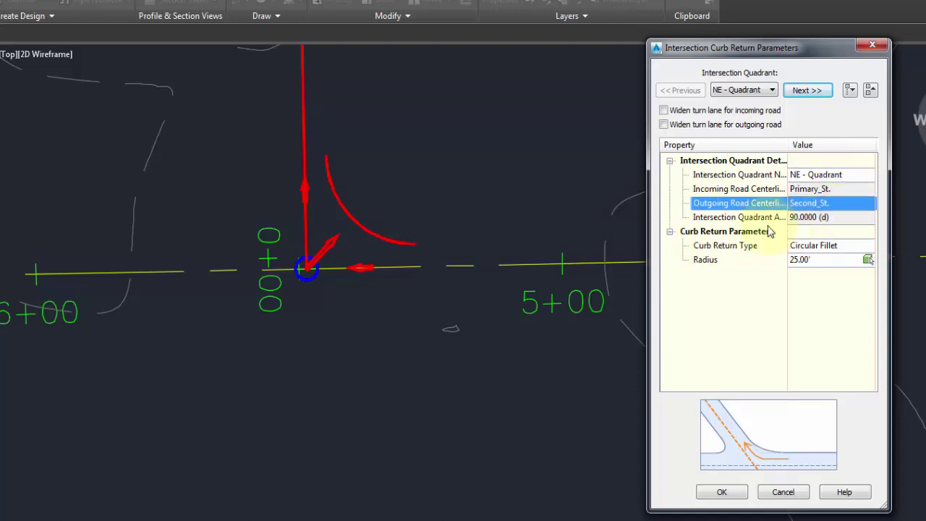
left_click(819, 217)
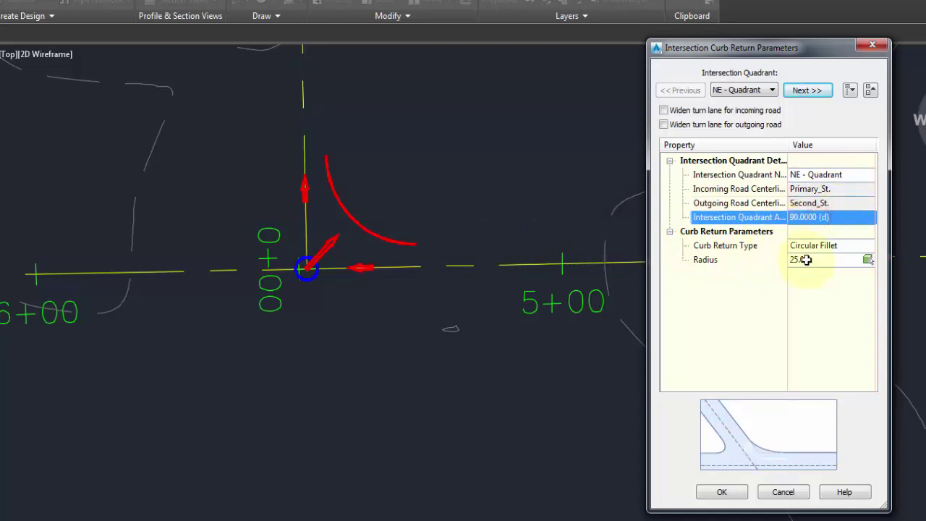
Try the 3-Centered Arcs and Chamfer curb return types for the NE quadrant, return to Circular Fillet and accept the parameters
left_click(836, 245)
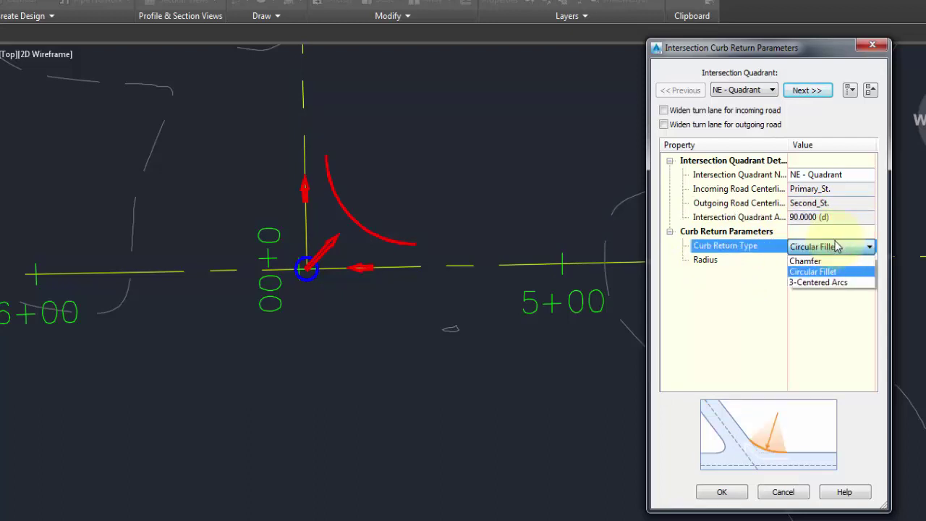
left_click(834, 283)
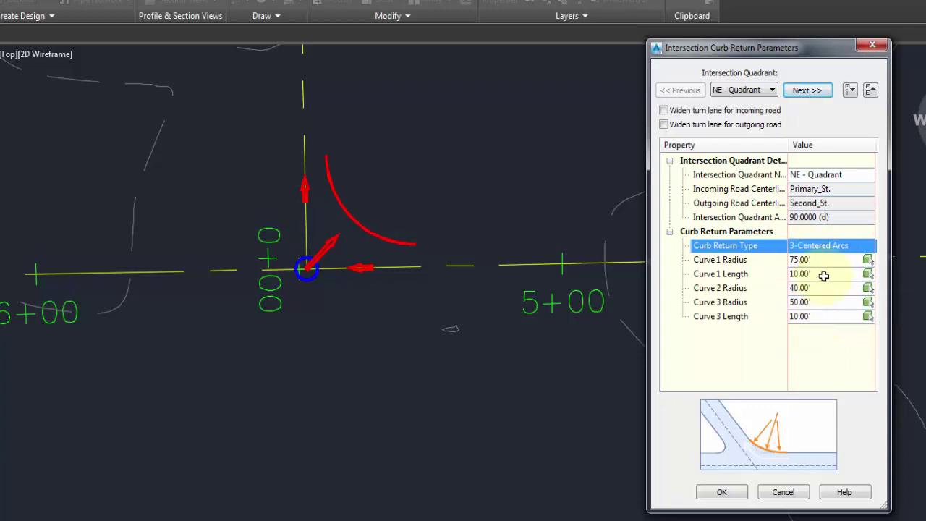
left_click(837, 246)
left_click(836, 258)
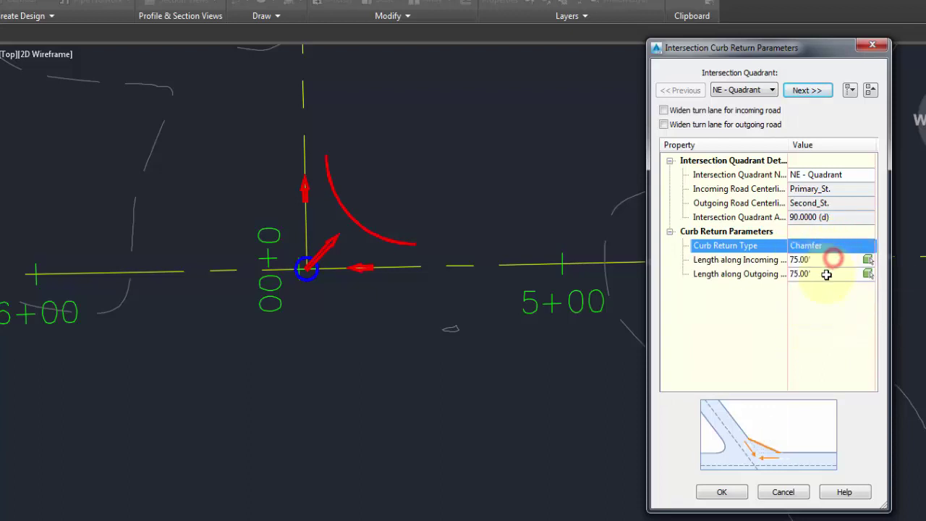
left_click(828, 270)
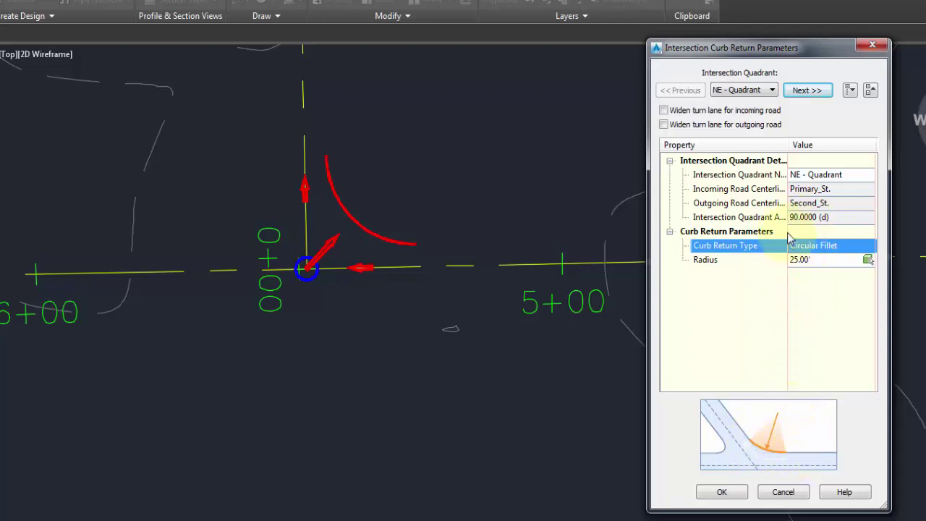
left_click(722, 492)
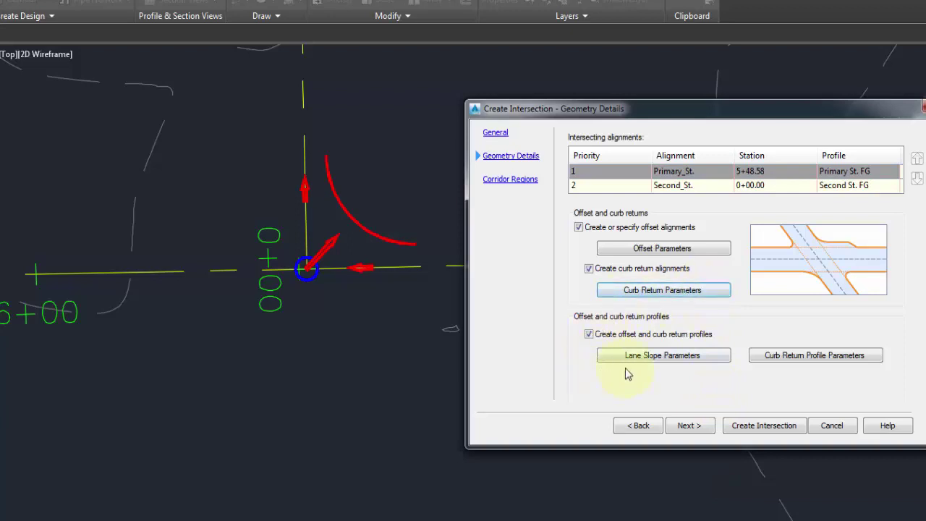
Open the lane slope parameters and inspect the cross fall and offset profile name format for Primary_St.'s left edge
left_click(668, 357)
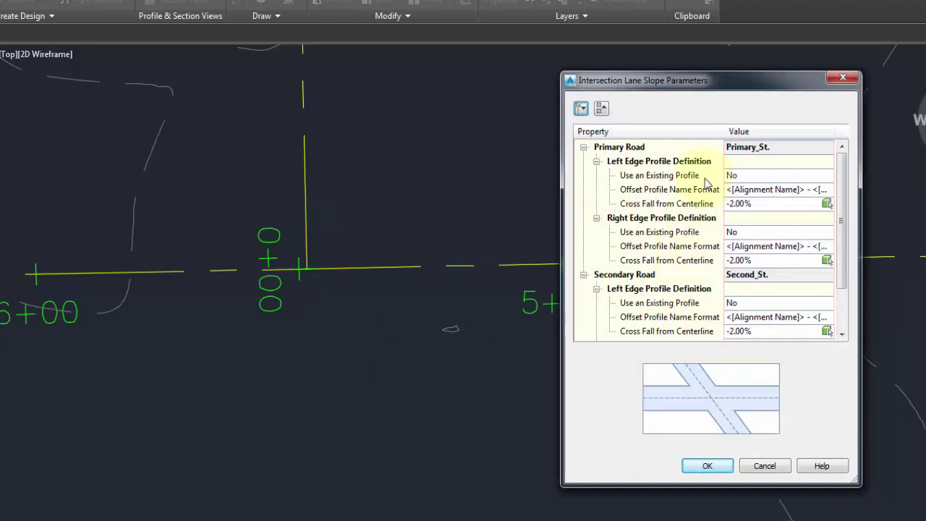
left_click(602, 107)
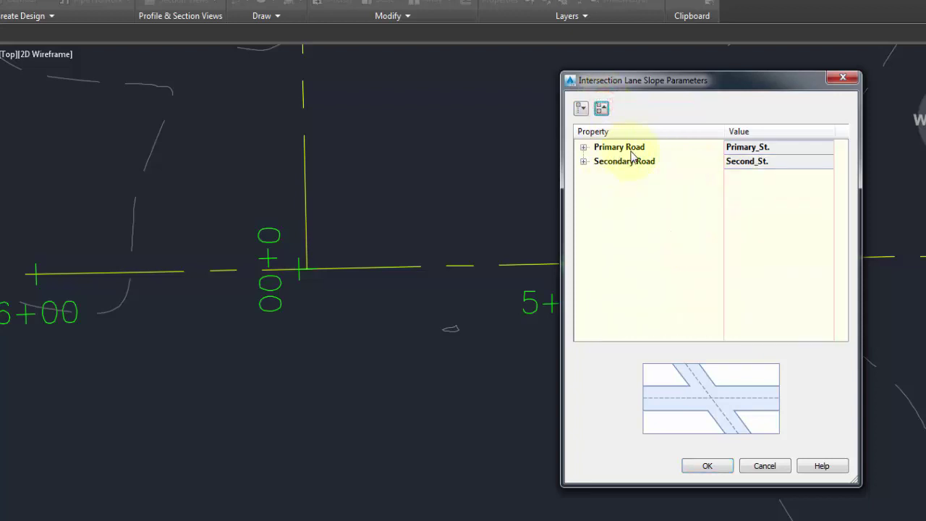
left_click(584, 146)
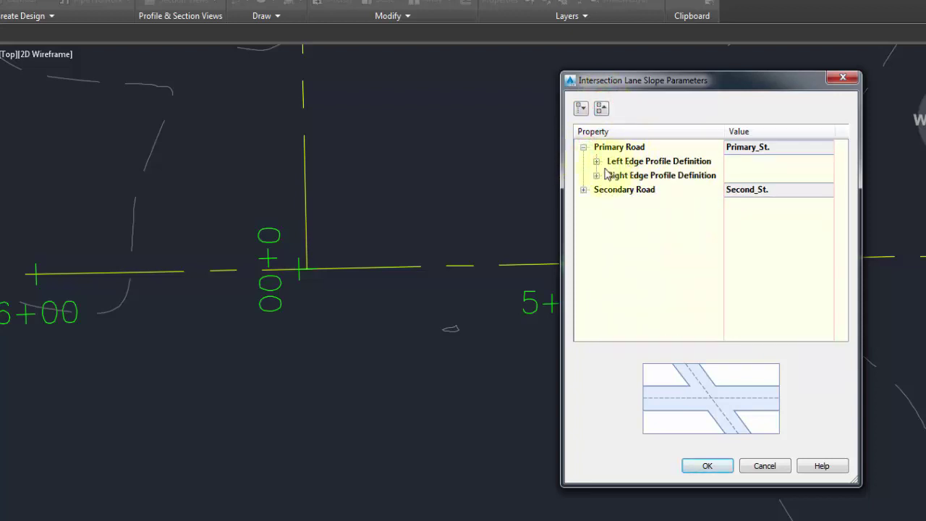
left_click(596, 162)
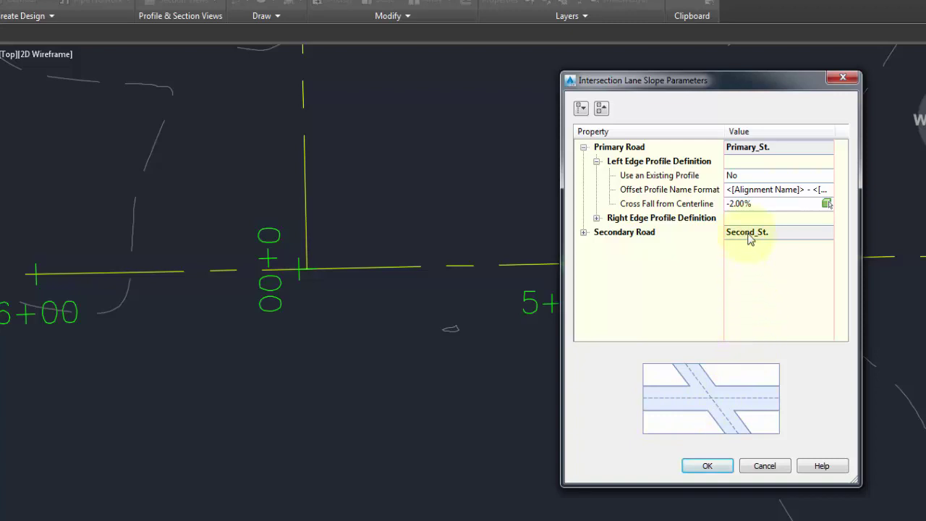
left_click(748, 206)
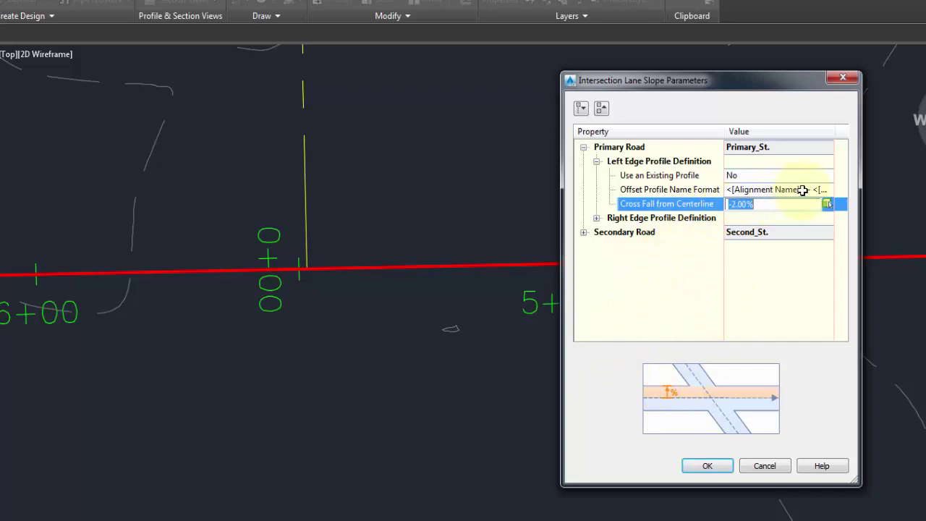
left_click(802, 190)
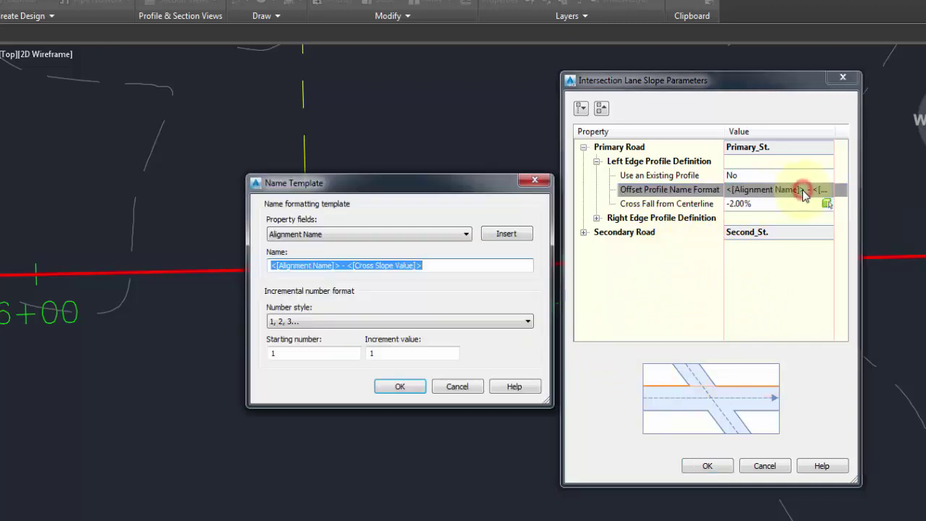
left_click(459, 388)
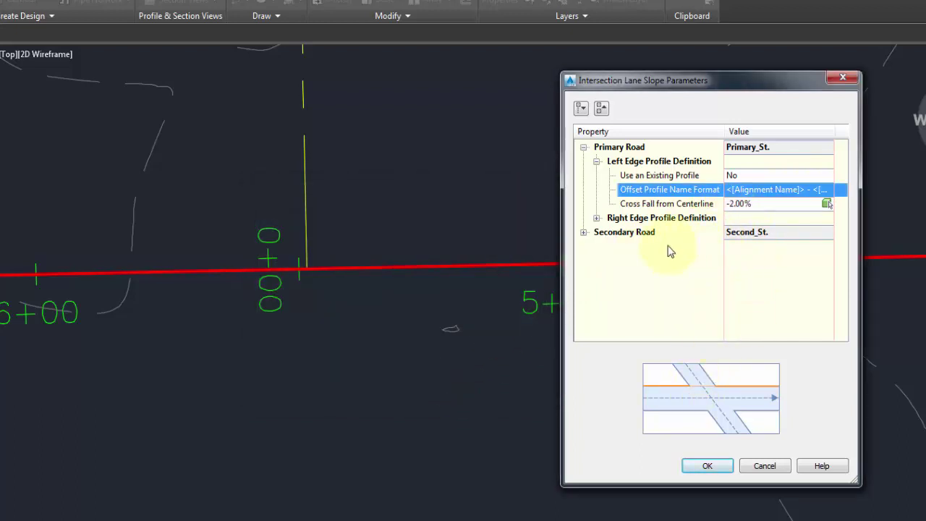
Check the cross falls of Primary_St.'s right edge and Second_St.'s left edge, and accept the lane slope parameters
left_click(596, 218)
left_click(751, 260)
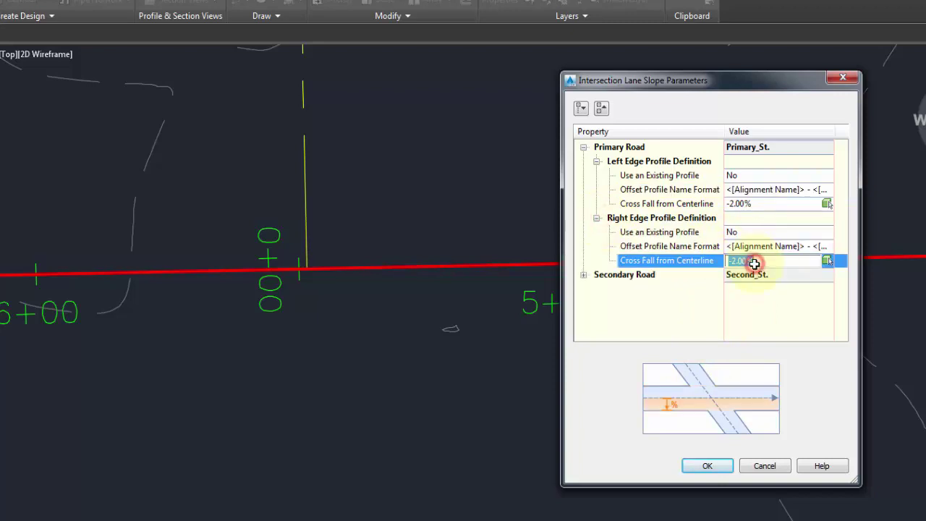
left_click(584, 275)
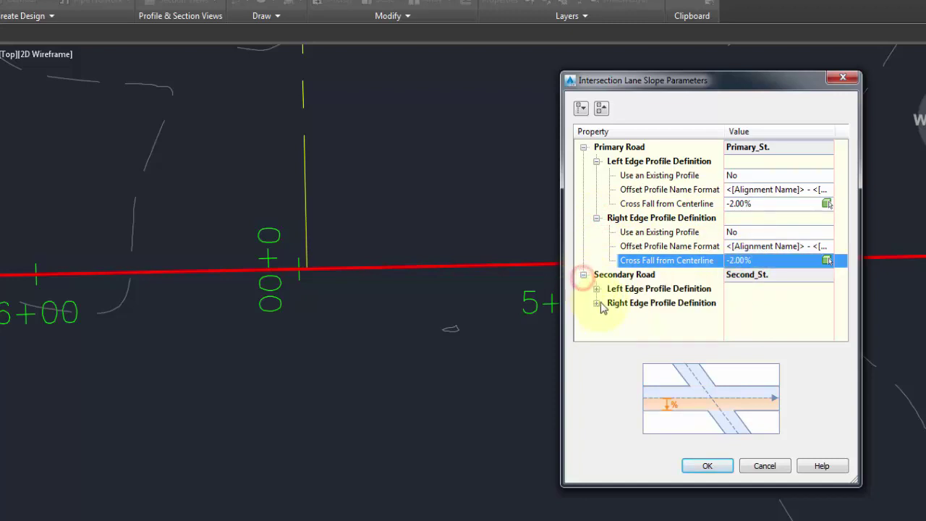
left_click(596, 289)
left_click(749, 330)
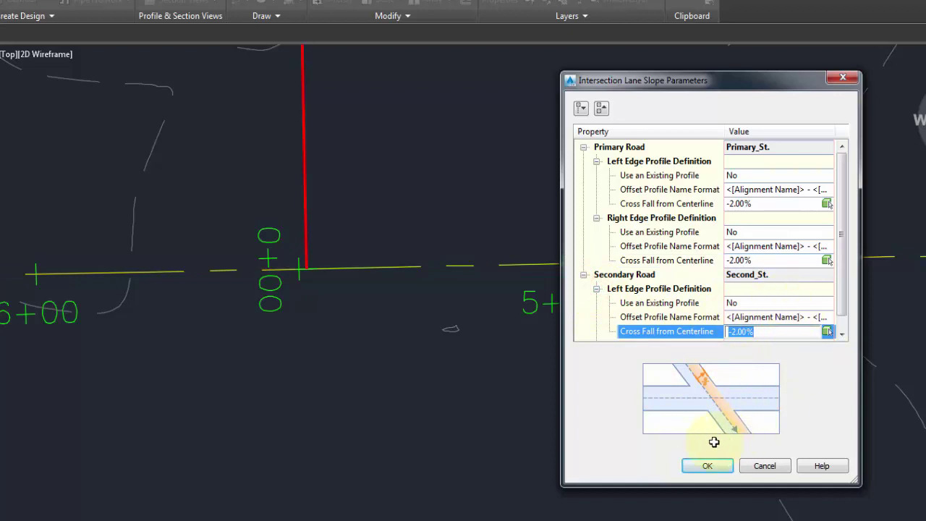
left_click(704, 464)
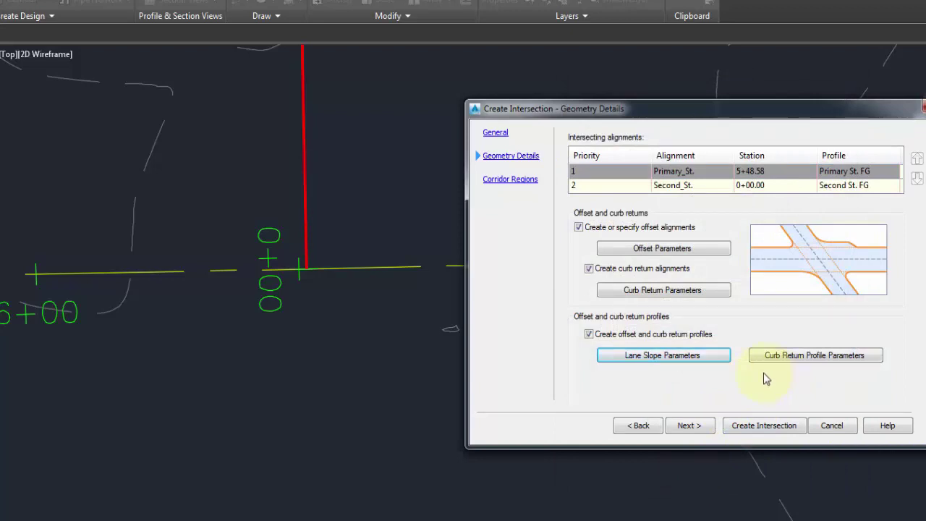
Open the curb return profile parameters and compare the settings of the NE and NW quadrants
left_click(804, 356)
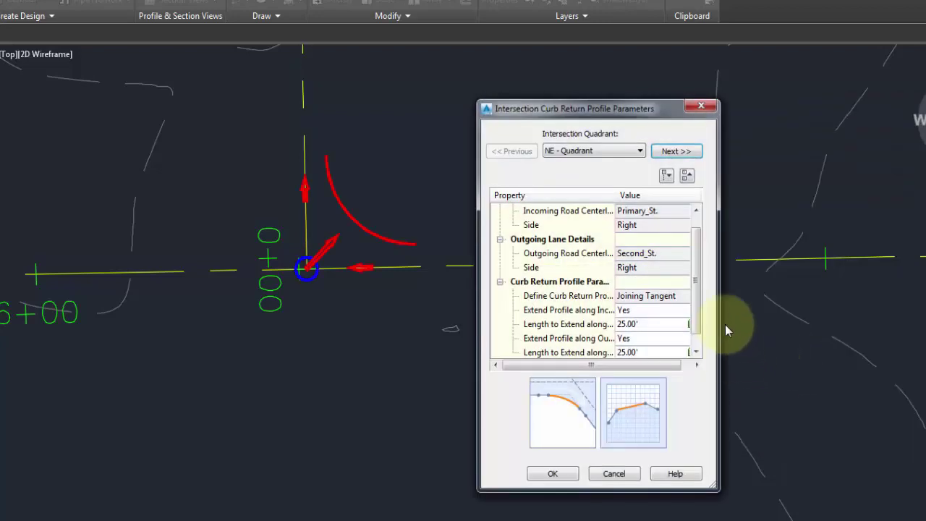
left_click_drag(641, 113, 904, 73)
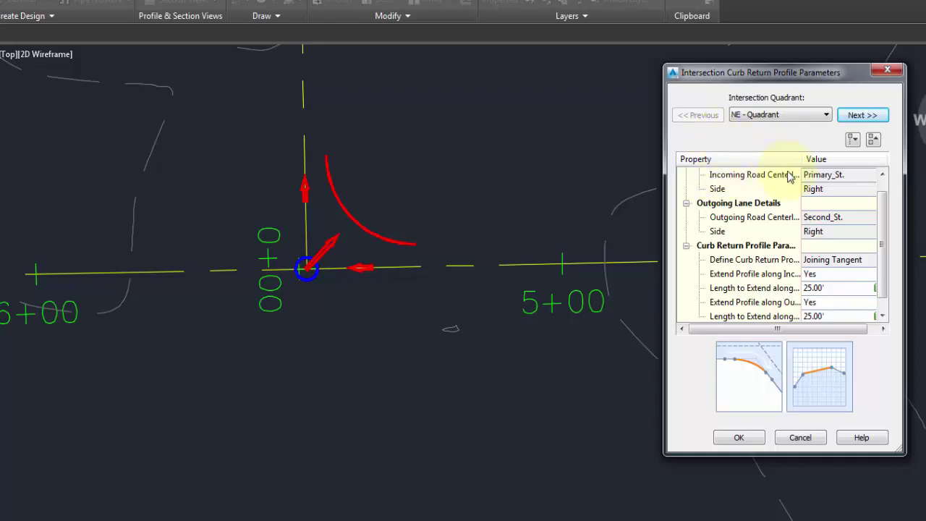
left_click(862, 116)
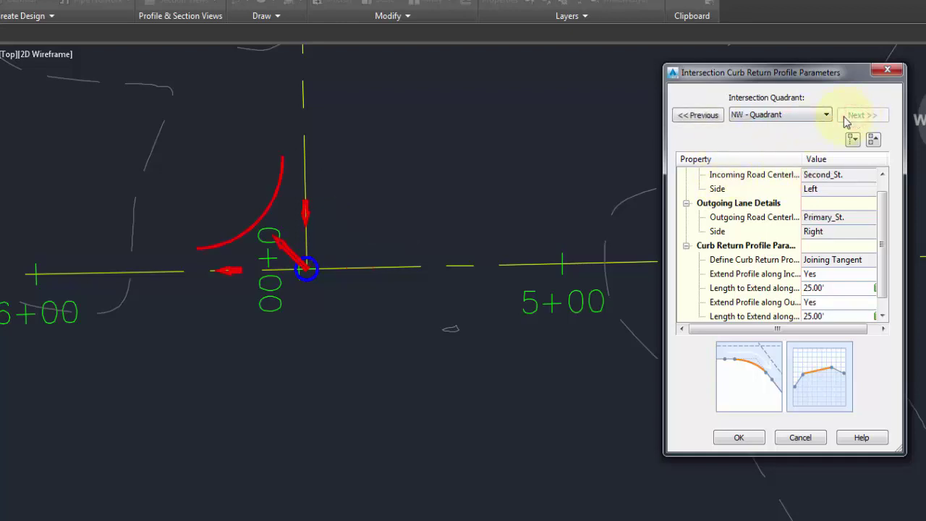
left_click(717, 117)
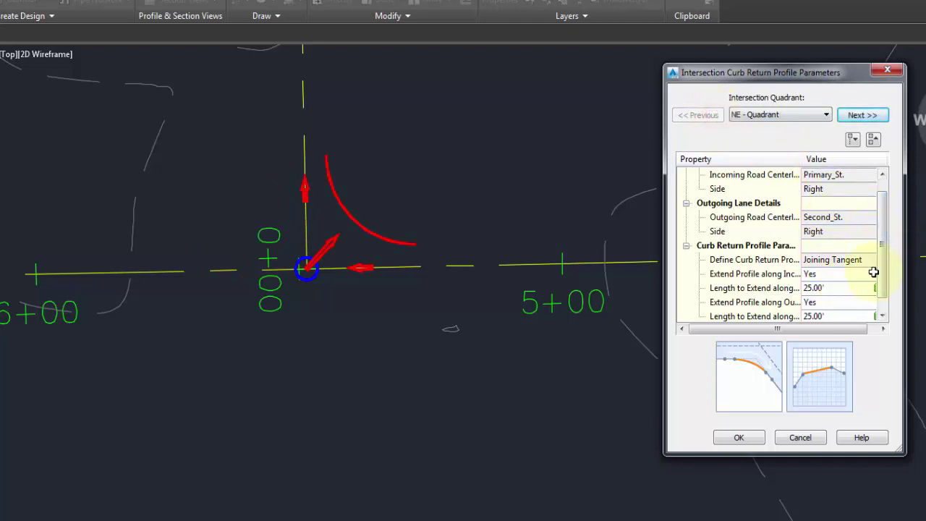
Review the NE quadrant's profile extension lengths along the incoming and outgoing roads, and accept the curb return profile parameters
left_click_drag(883, 258, 887, 307)
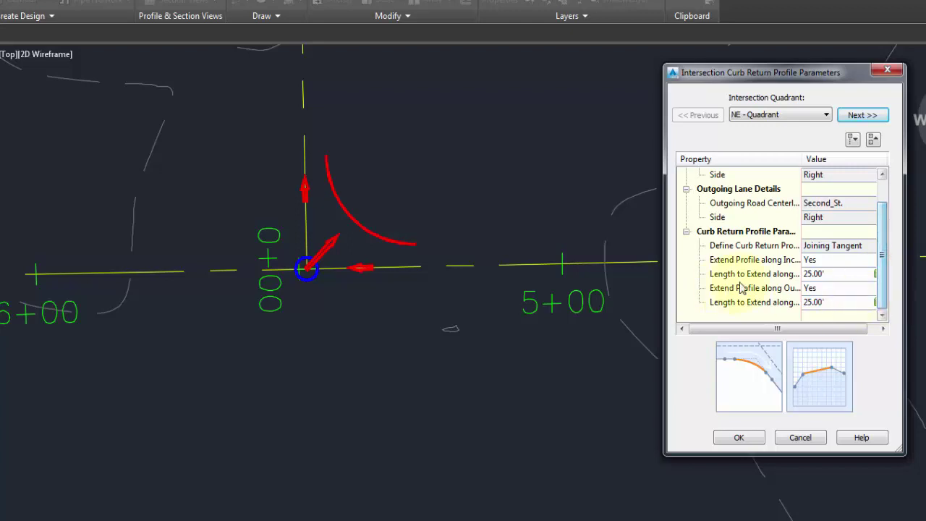
left_click(815, 275)
left_click(815, 275)
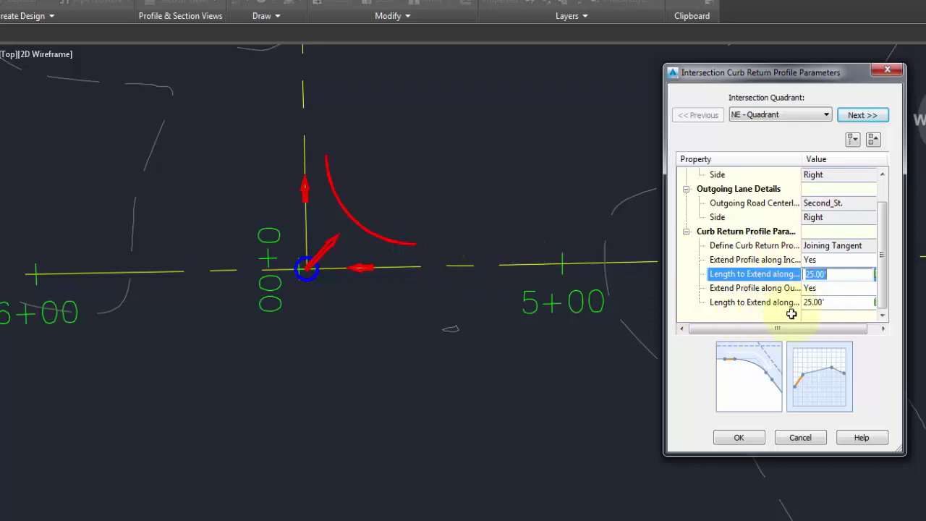
left_click(835, 303)
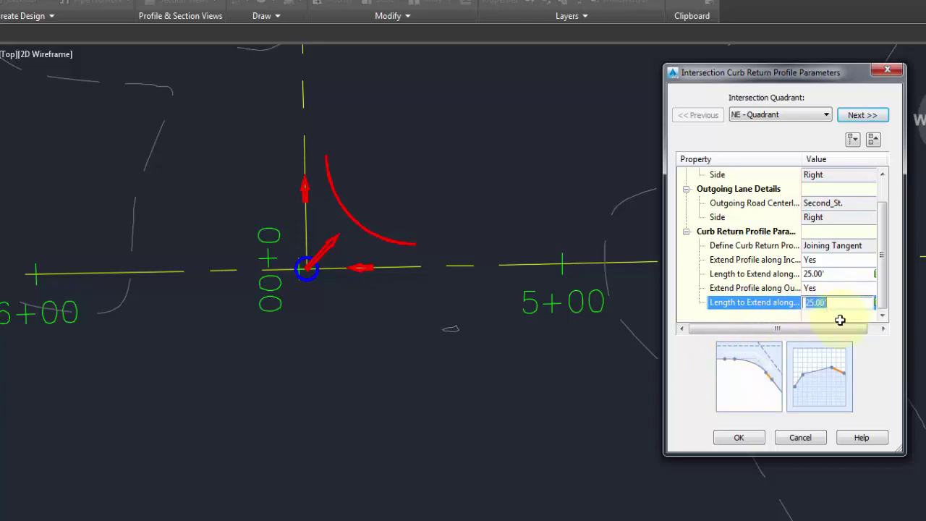
left_click(739, 438)
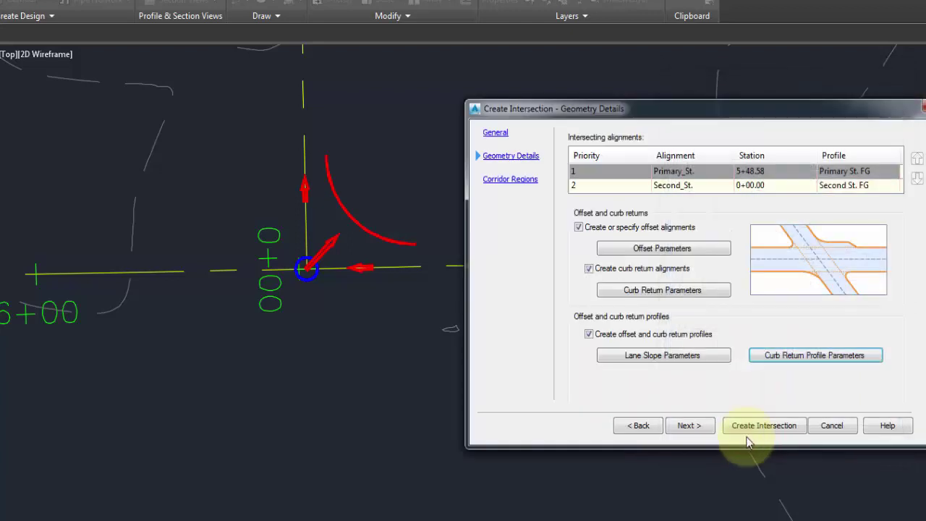
Continue to the corridor regions and select EG as the surface to daylight for the new corridor
left_click(691, 425)
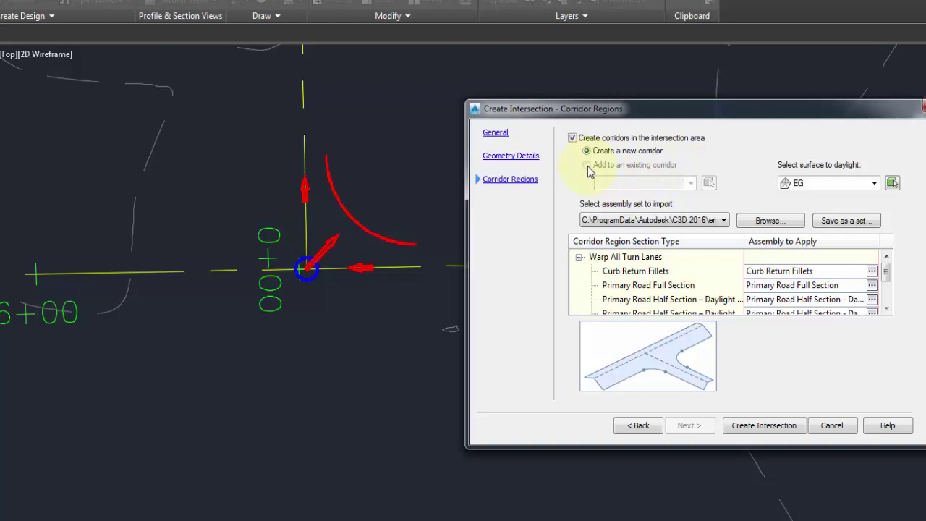
left_click(870, 186)
left_click(812, 209)
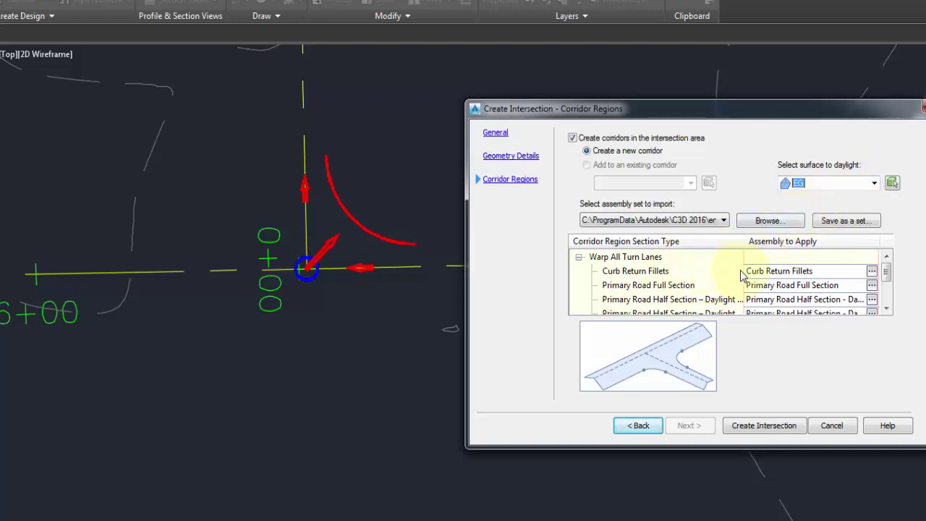
Open the assembly selection for the Curb Return Fillets section, cancel it and look through the remaining section assemblies
left_click(874, 272)
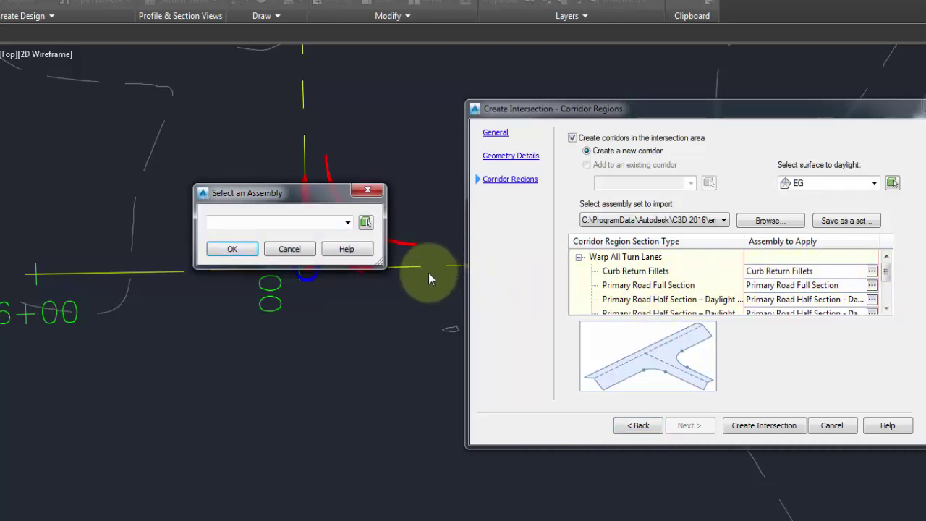
left_click(290, 250)
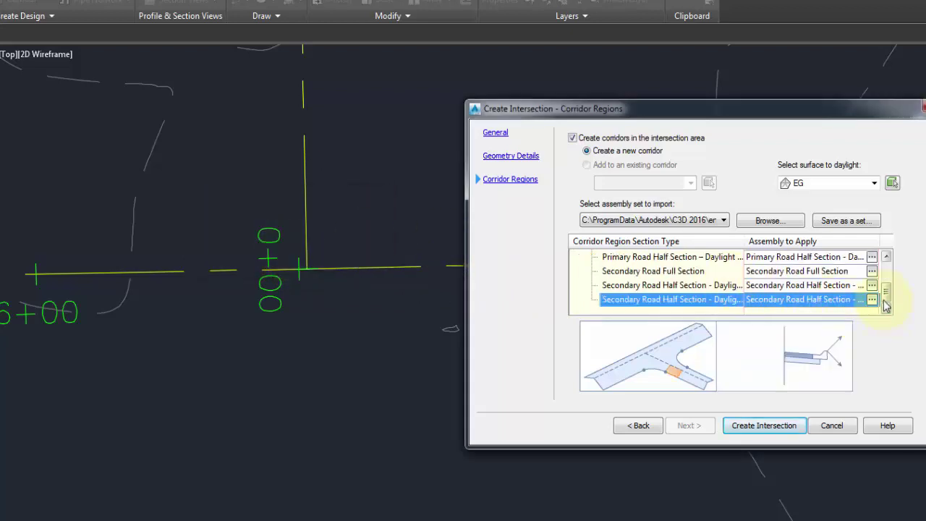
Review the Curb Return Fillets, Primary Road Full Section and remaining section assemblies, and create the intersection
left_click_drag(886, 293, 886, 264)
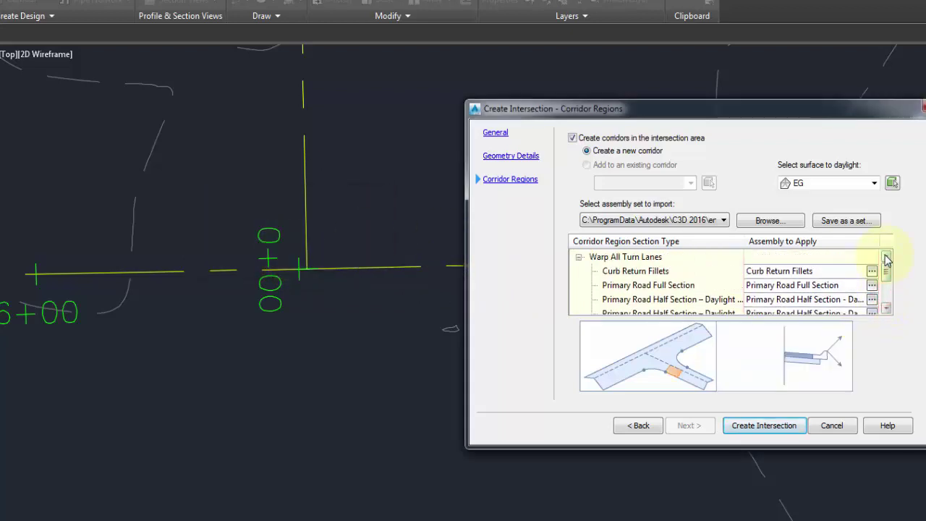
left_click(804, 270)
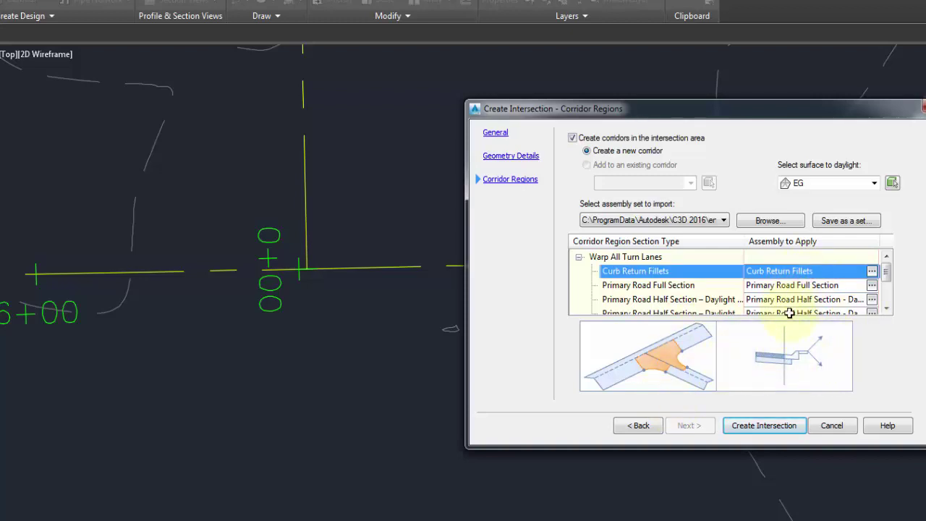
left_click(801, 285)
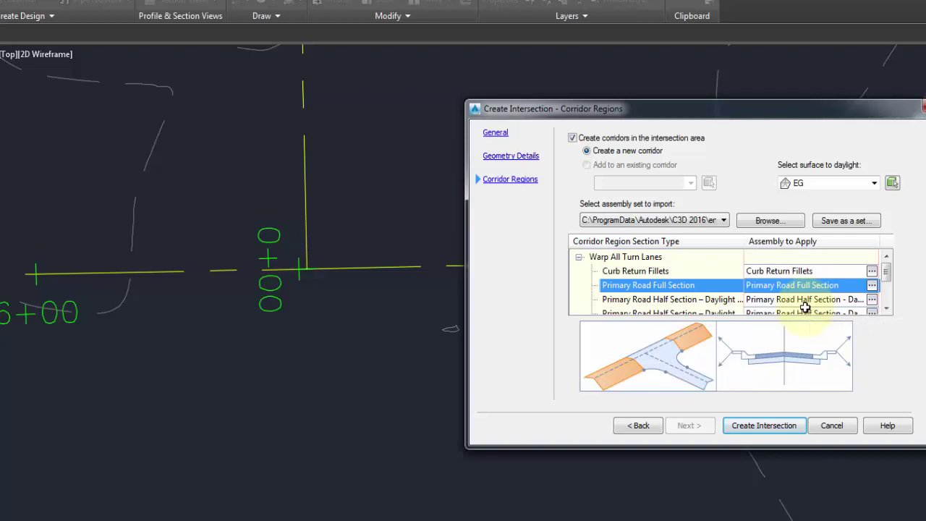
left_click(887, 289)
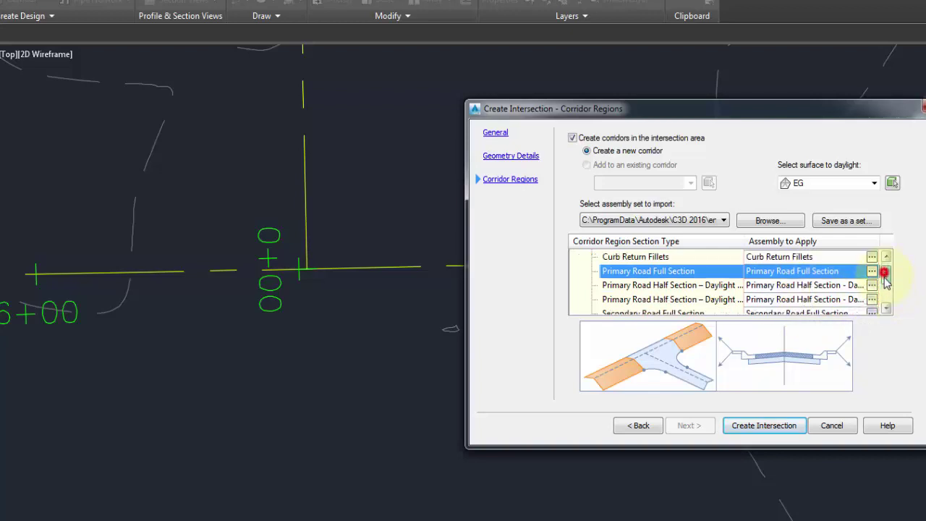
left_click_drag(887, 290, 887, 270)
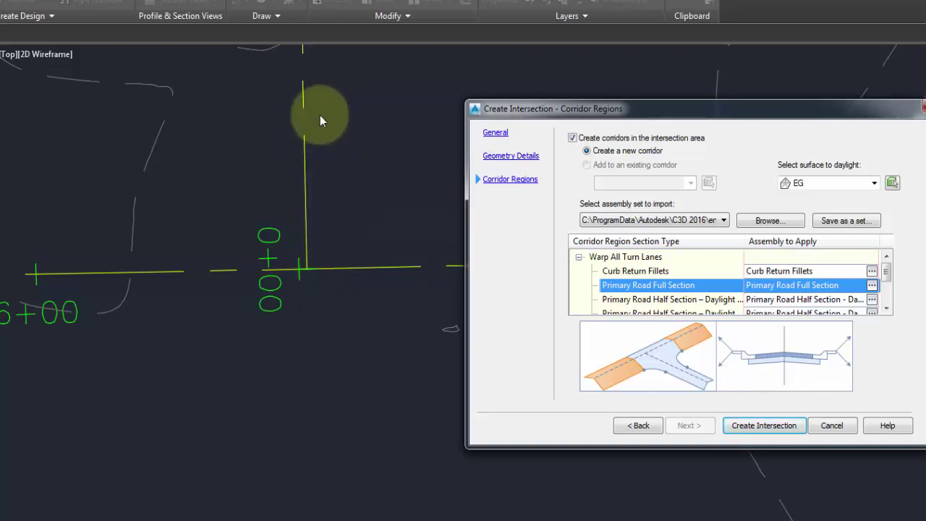
left_click(886, 289)
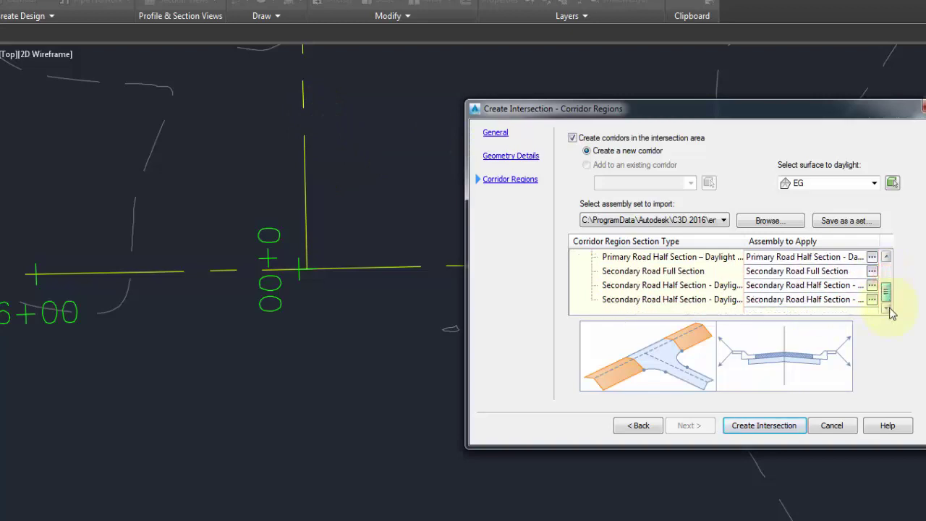
left_click(761, 427)
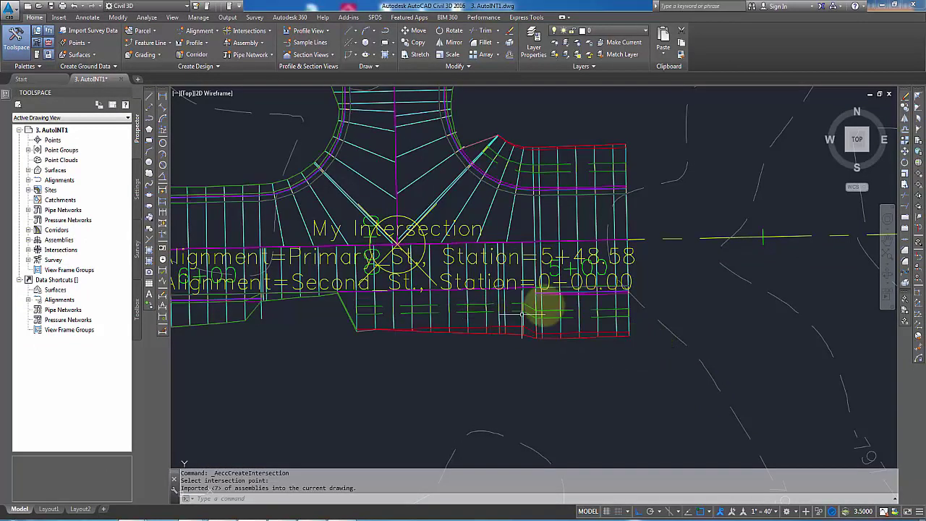
Turn ortho off and move the My Intersection label off the corridor to the empty area south-east of the intersection point
scroll(717, 283, "down", 2)
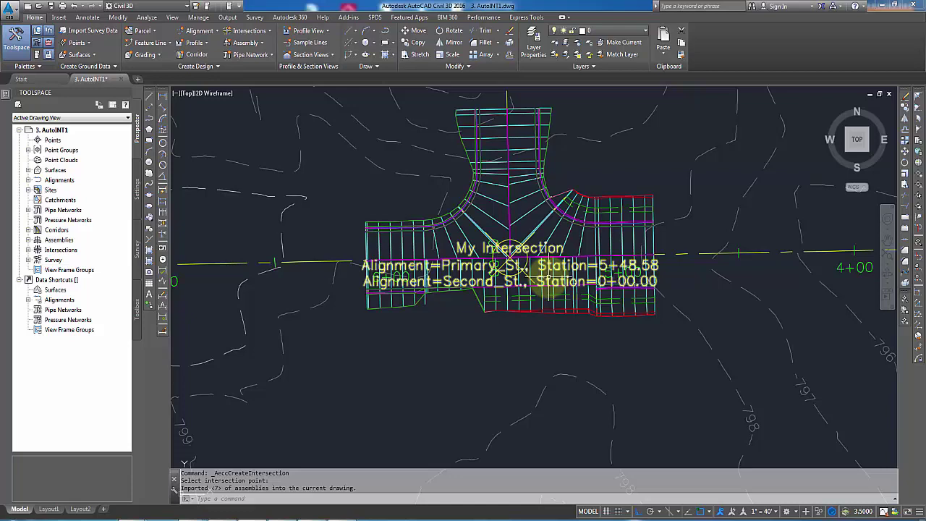
scroll(547, 247, "up", 2)
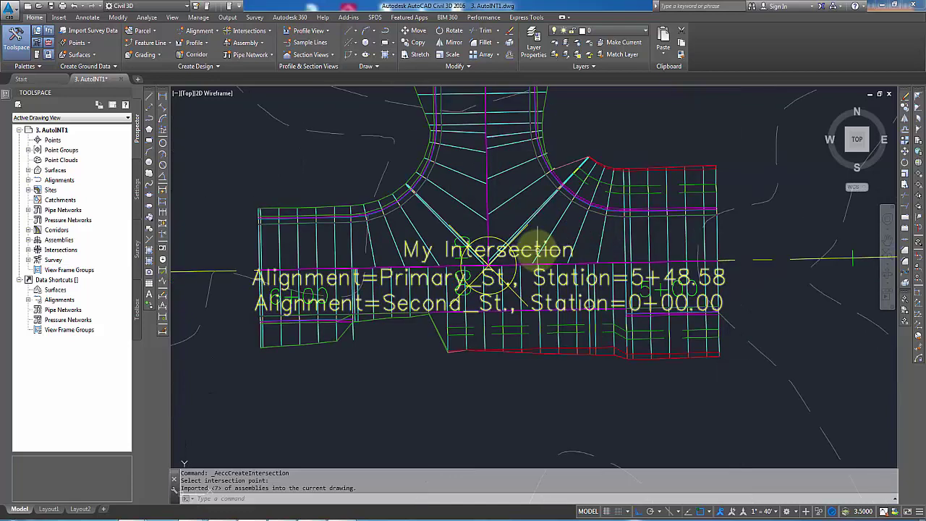
left_click(537, 250)
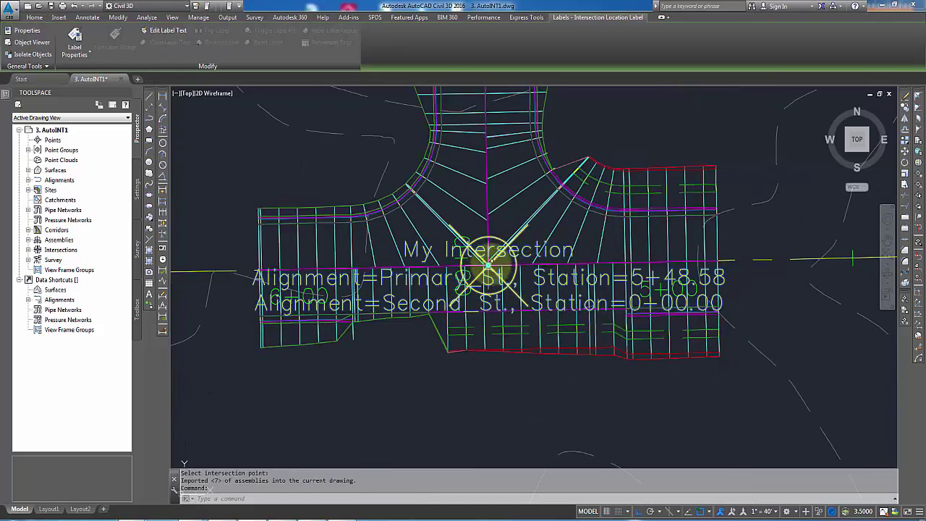
left_click(490, 266)
scroll(506, 319, "down", 2)
key("F8")
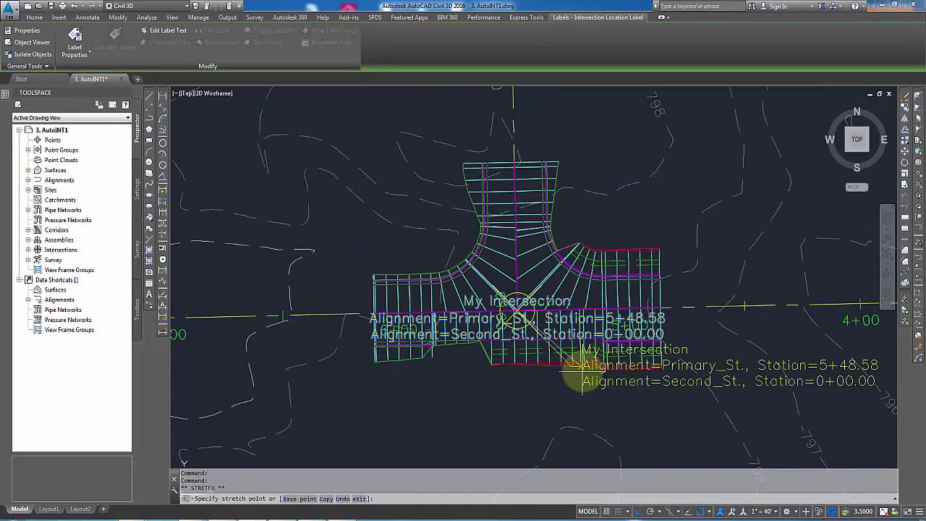
middle_click_drag(579, 409, 528, 260)
left_click(523, 310)
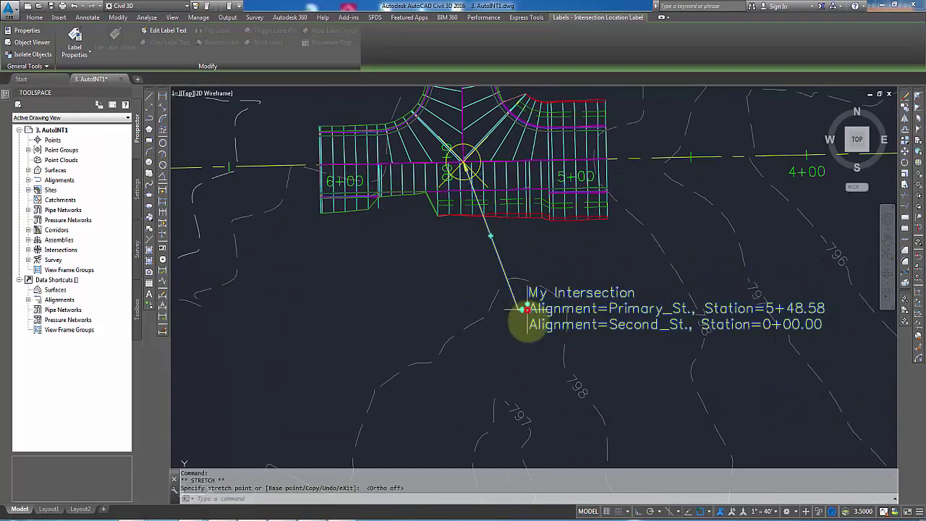
middle_click_drag(476, 221, 513, 268)
key("Escape")
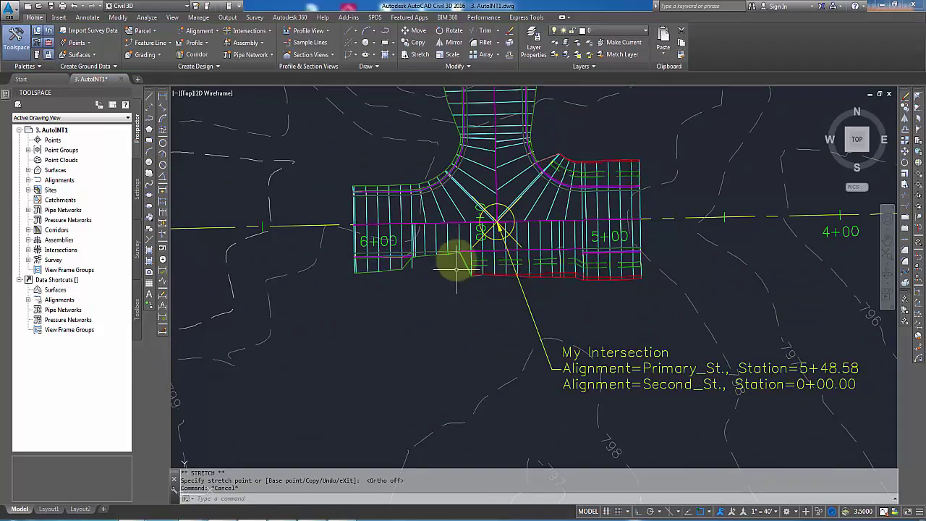
Select the BasicSideSlopeCutDitch subassembly on the Primary Road Half Section - Daylight Right assembly plus all similar subassemblies, and delete them
scroll(487, 290, "down", 8)
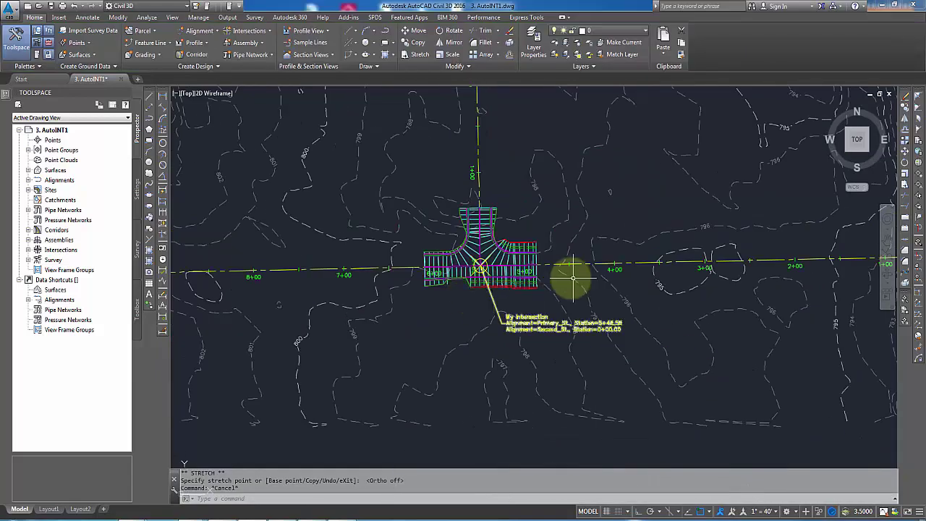
mouse_move(692, 280)
middle_mouse_down()
mouse_move(558, 294)
mouse_move(550, 275)
mouse_move(635, 262)
mouse_move(322, 344)
middle_mouse_up()
scroll(249, 366, "down", 2)
scroll(562, 161, "up", 3)
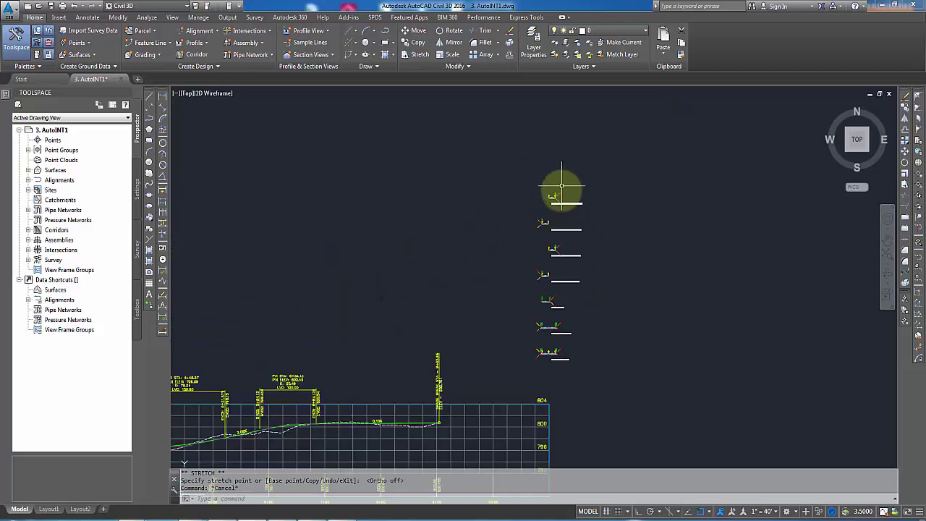
scroll(557, 195, "up", 4)
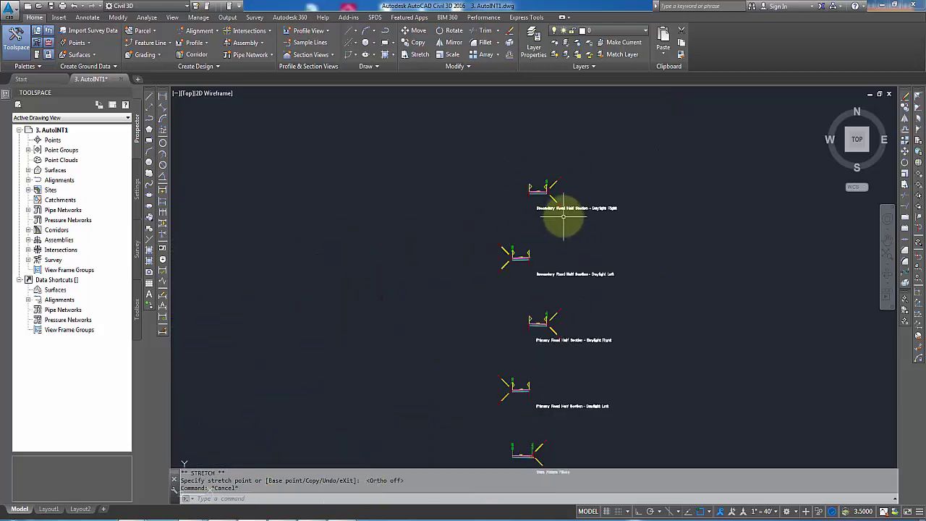
scroll(548, 169, "up", 4)
scroll(565, 189, "down", 2)
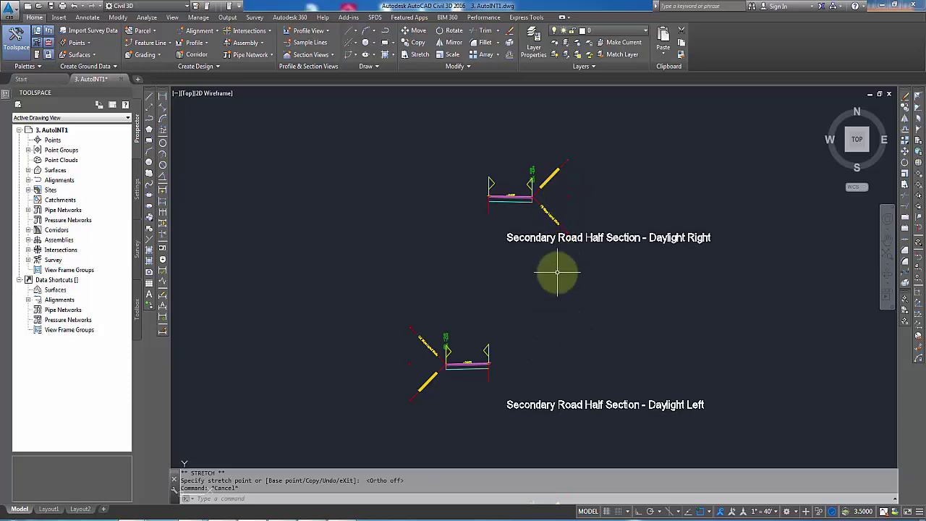
middle_click_drag(558, 272, 563, 135)
scroll(563, 403, "up", 4)
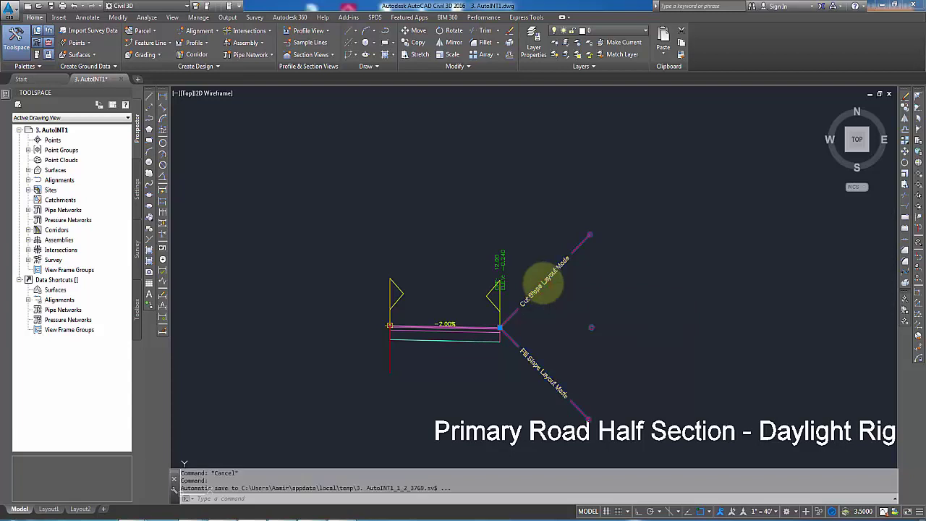
left_click(544, 283)
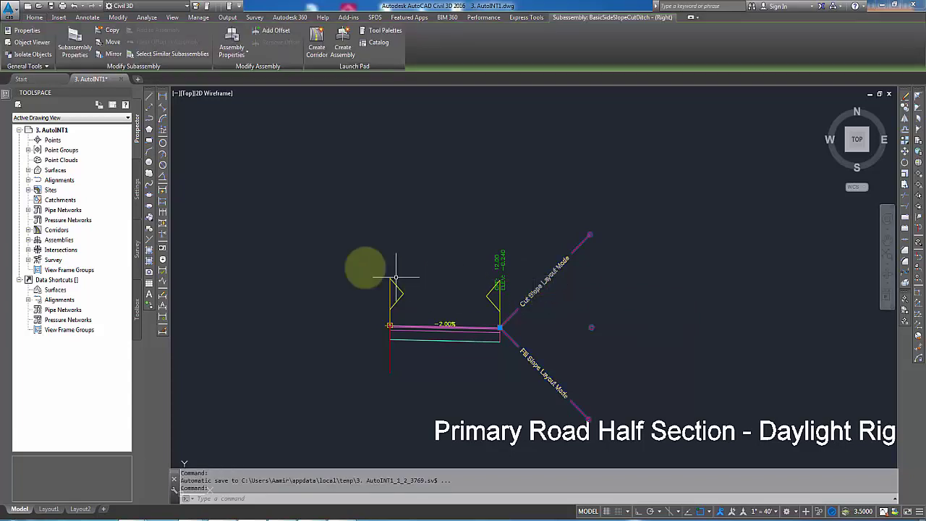
left_click(168, 53)
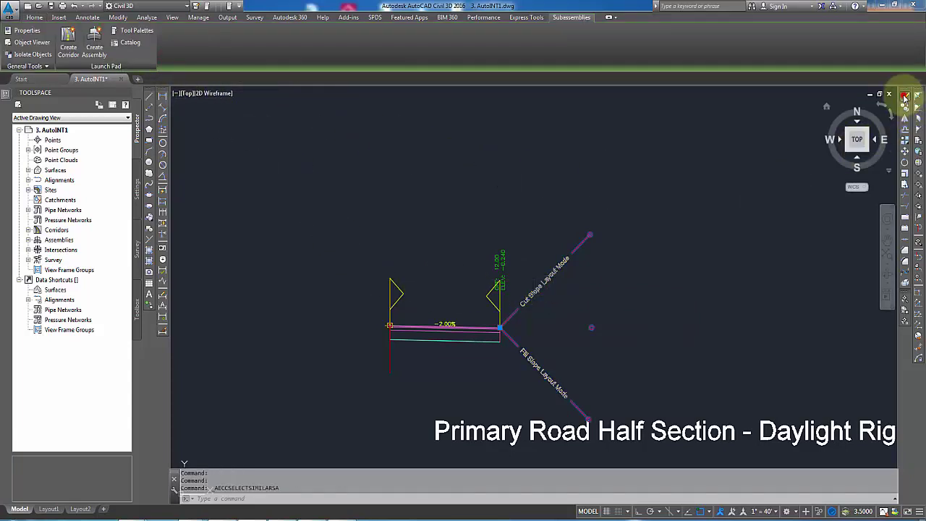
key("Delete")
Rebuild the intersection corridor with the modified assemblies and deselect it
scroll(687, 268, "down", 3)
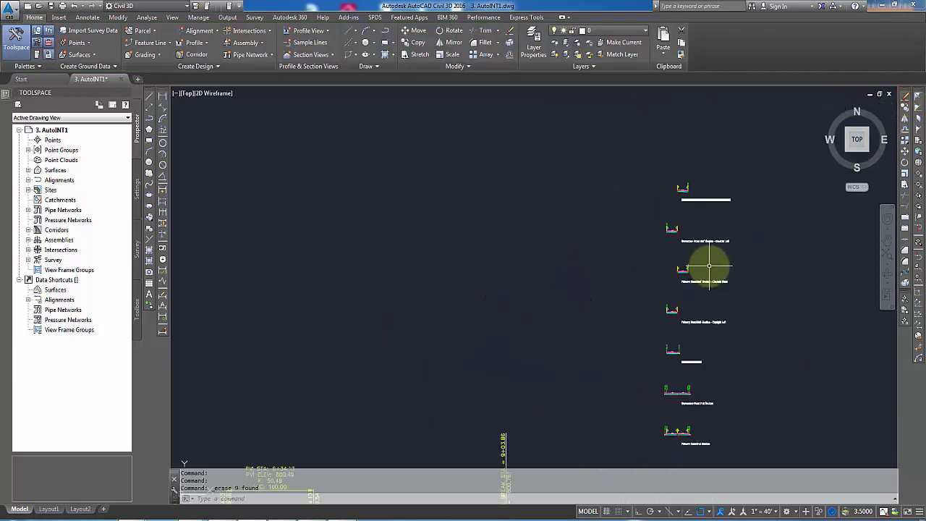
scroll(709, 265, "down", 4)
middle_click_drag(453, 336, 797, 204)
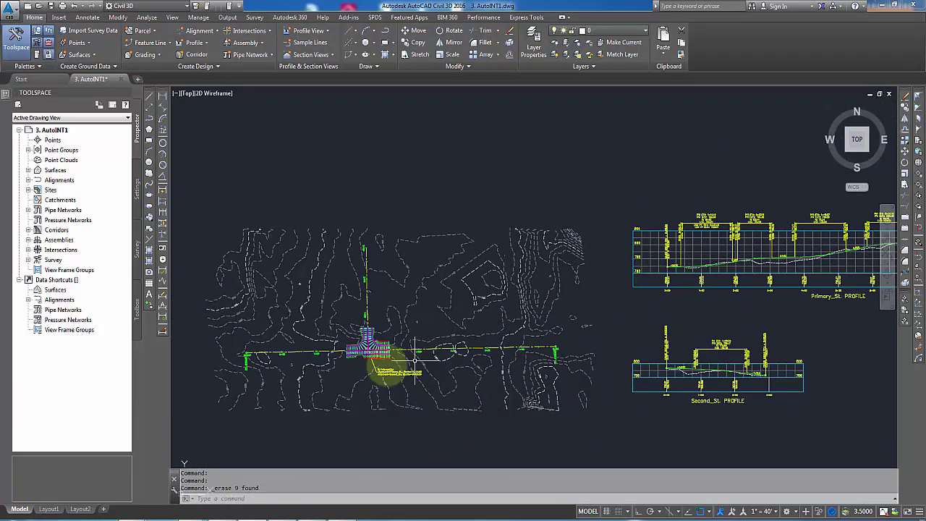
scroll(414, 359, "up", 6)
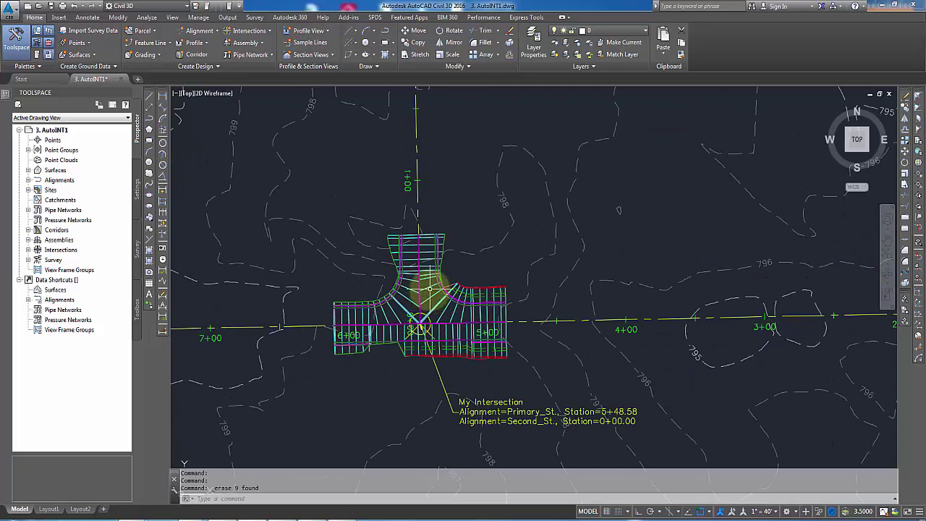
left_click(430, 288)
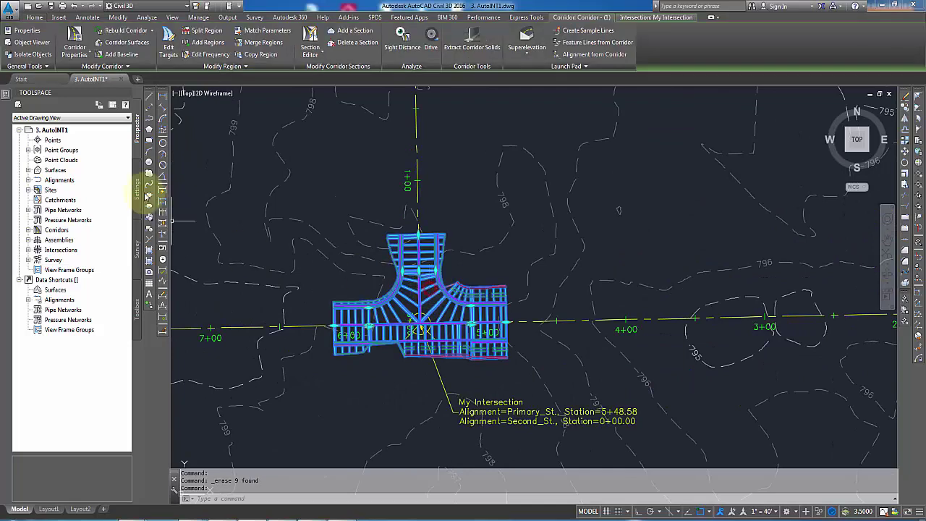
left_click(126, 30)
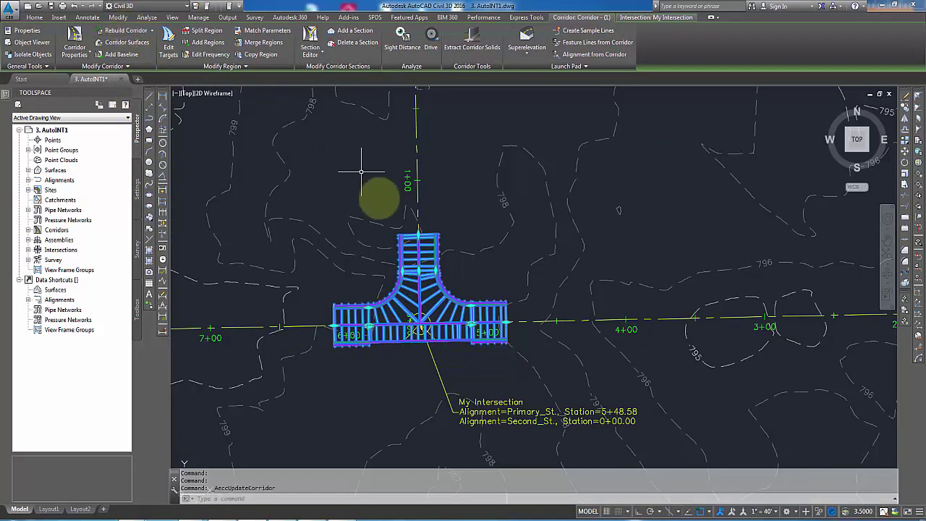
middle_click_drag(437, 310, 472, 277)
key("Escape")
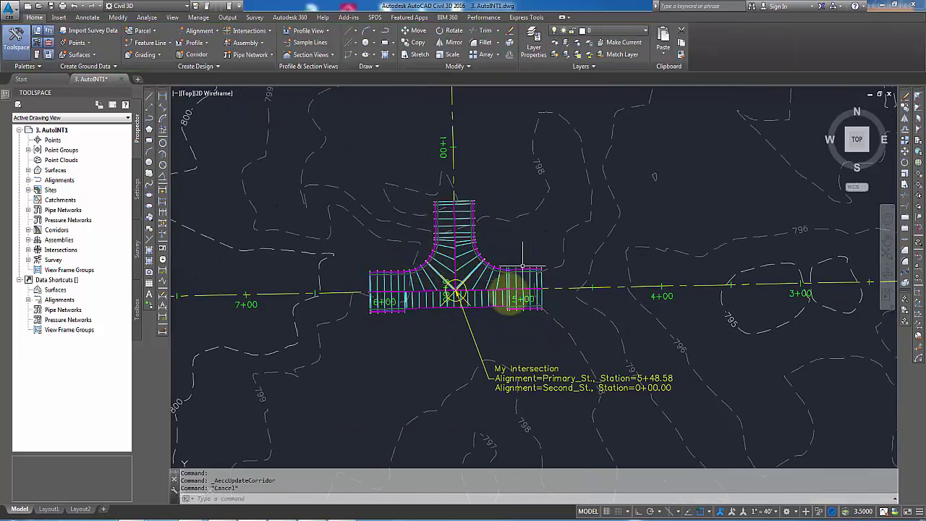
Inspect the rebuilt corridor, open its properties, collapse the baseline list and highlight the NE quadrant's baseline in the drawing
scroll(429, 312, "up", 2)
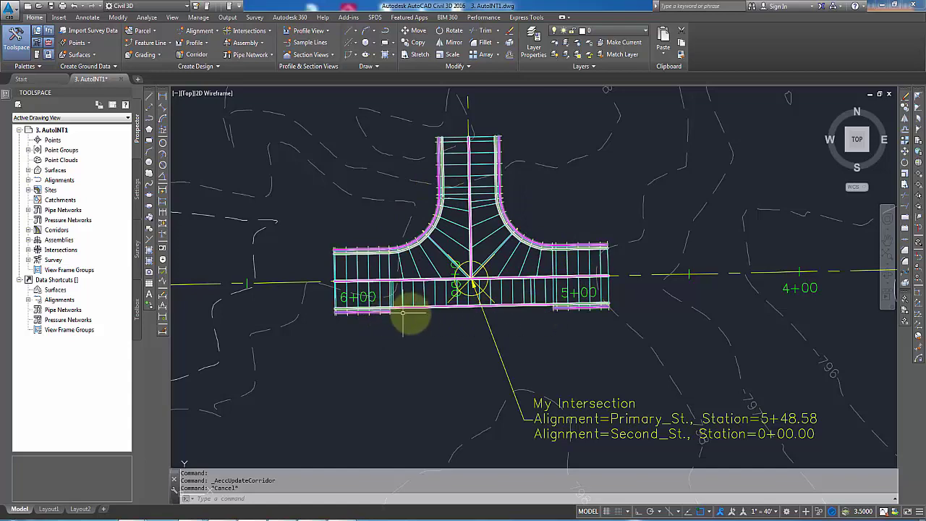
scroll(554, 310, "up", 2)
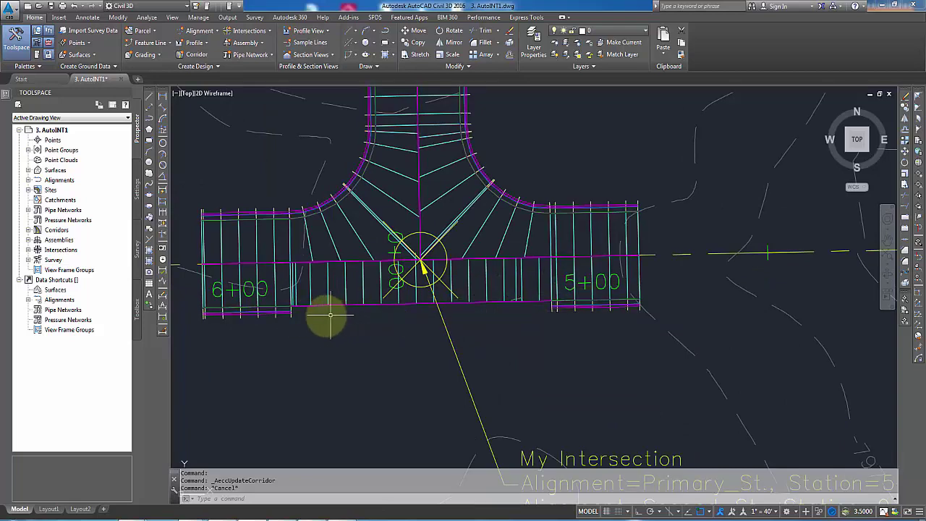
middle_click_drag(518, 288, 533, 331)
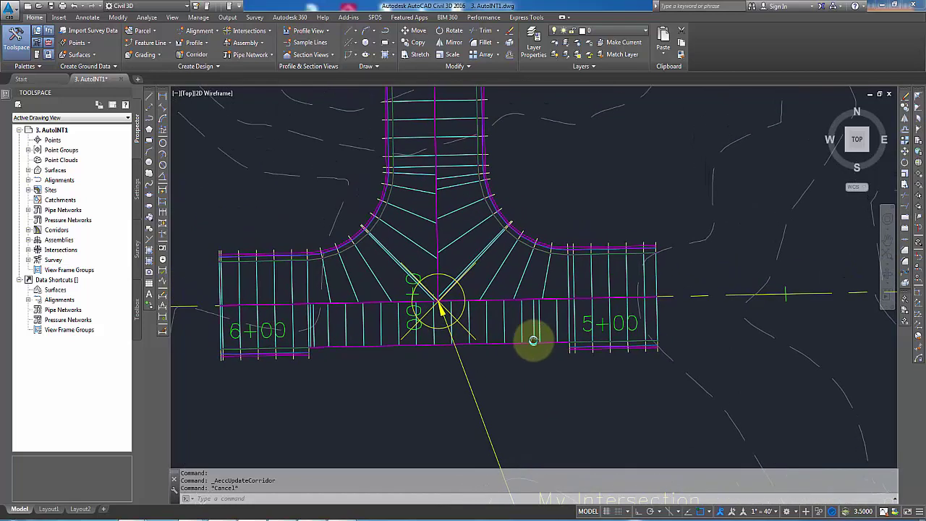
middle_click_drag(481, 275, 500, 321)
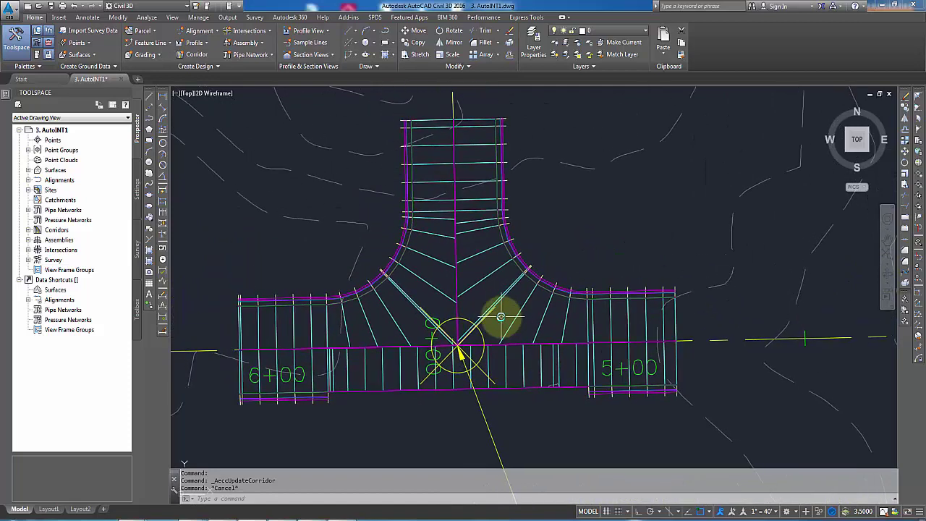
left_click(478, 254)
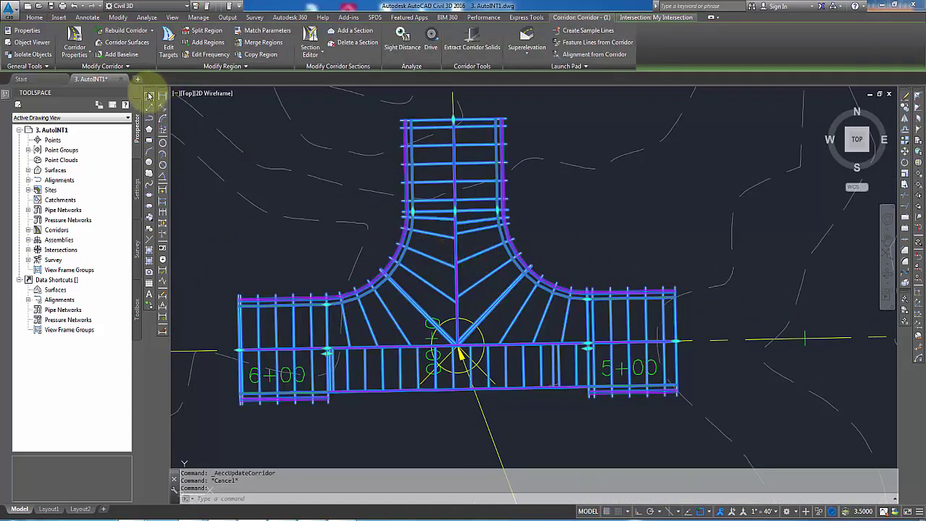
left_click(75, 35)
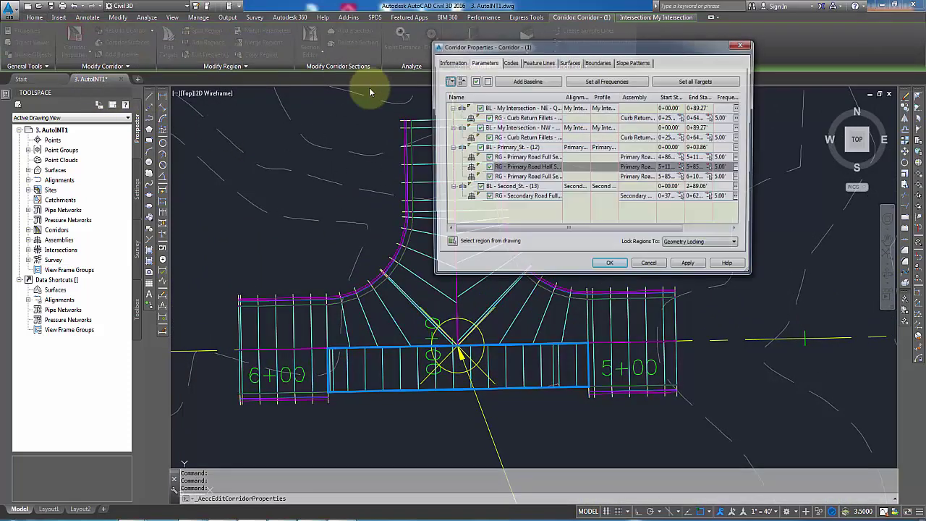
left_click(457, 80)
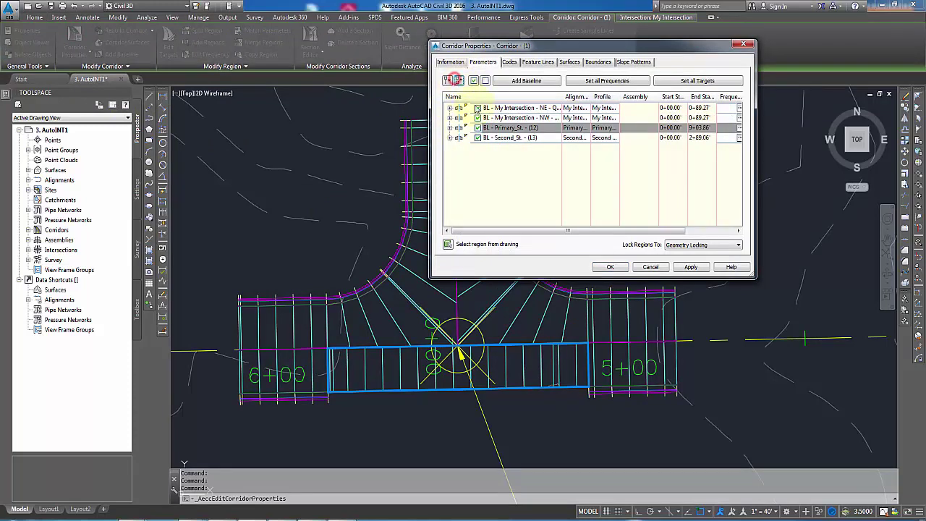
left_click_drag(648, 53, 781, 73)
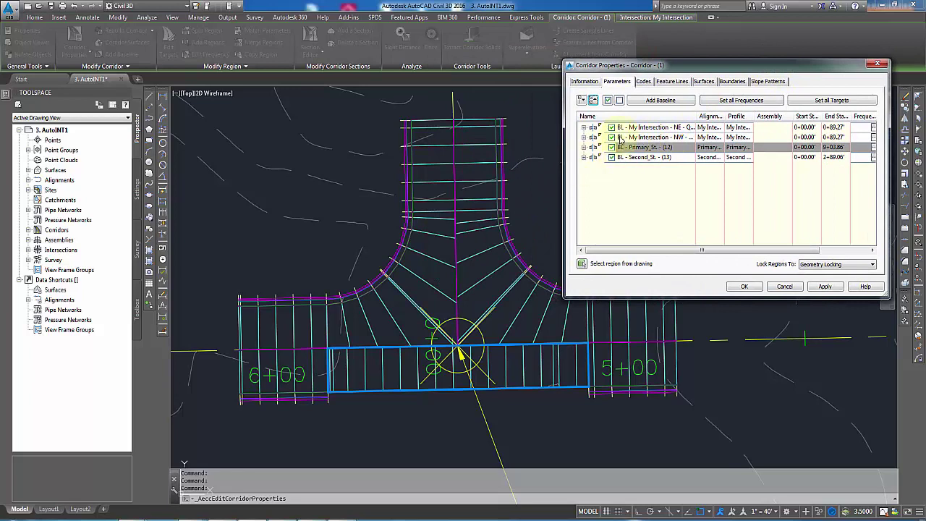
left_click(642, 128)
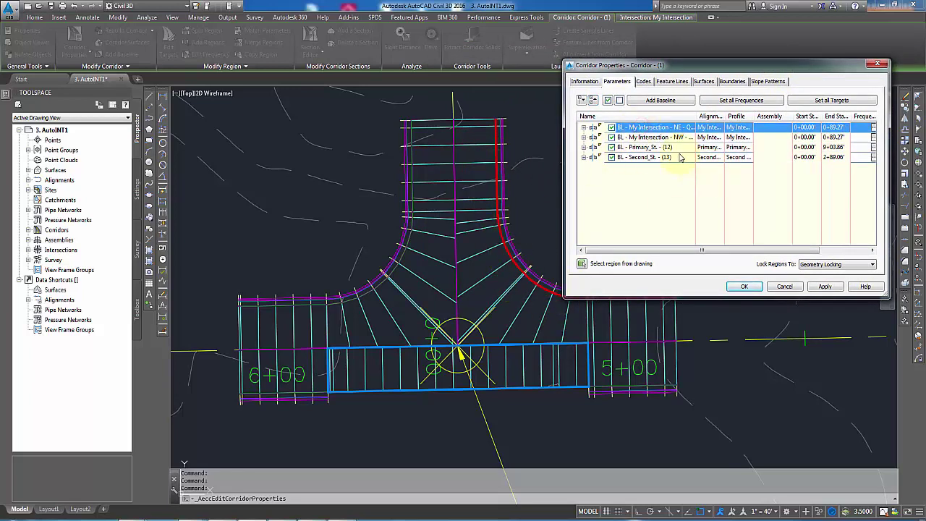
Highlight the My Intersection NW quadrant, Primary_St. and Second_St. baselines in the drawing one after another
left_click(655, 137)
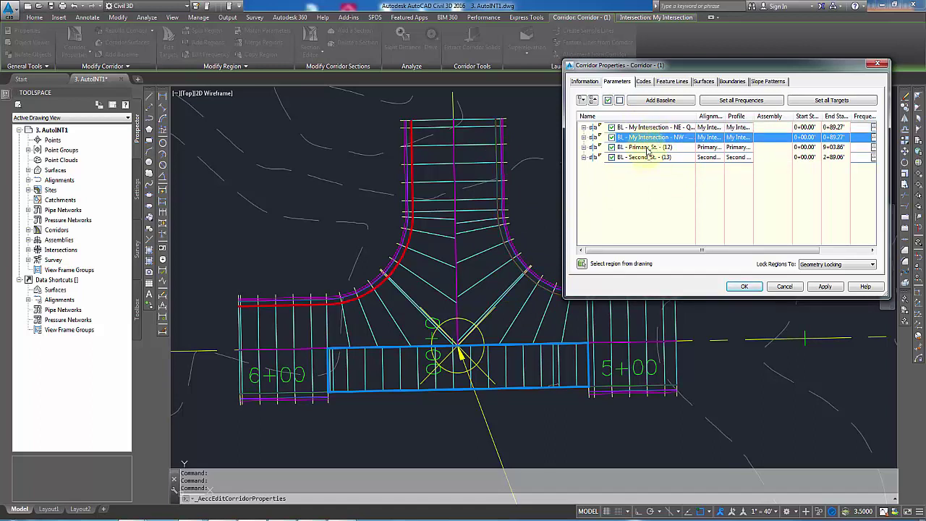
left_click(647, 147)
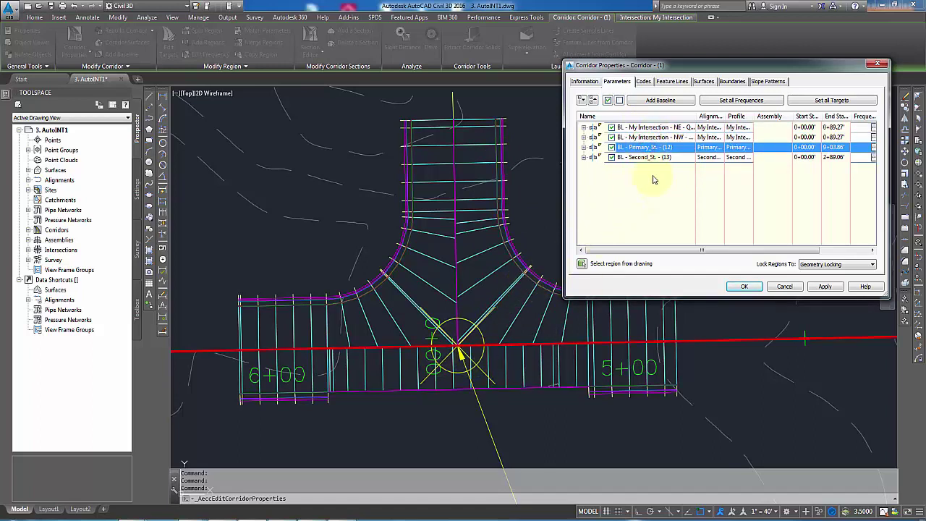
left_click(651, 157)
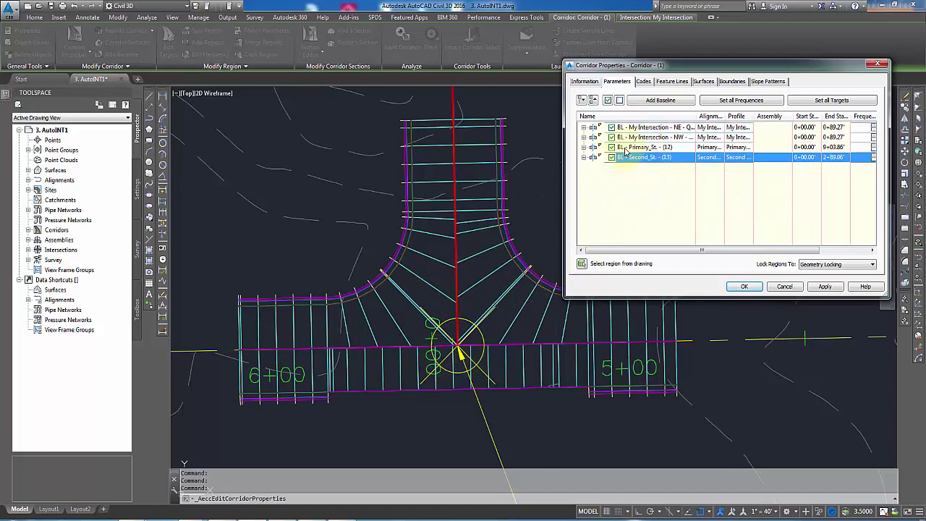
Expand the Primary_St. baseline and highlight each of its three regions in the drawing, finishing on the Primary Road Half Section region
left_click(626, 150)
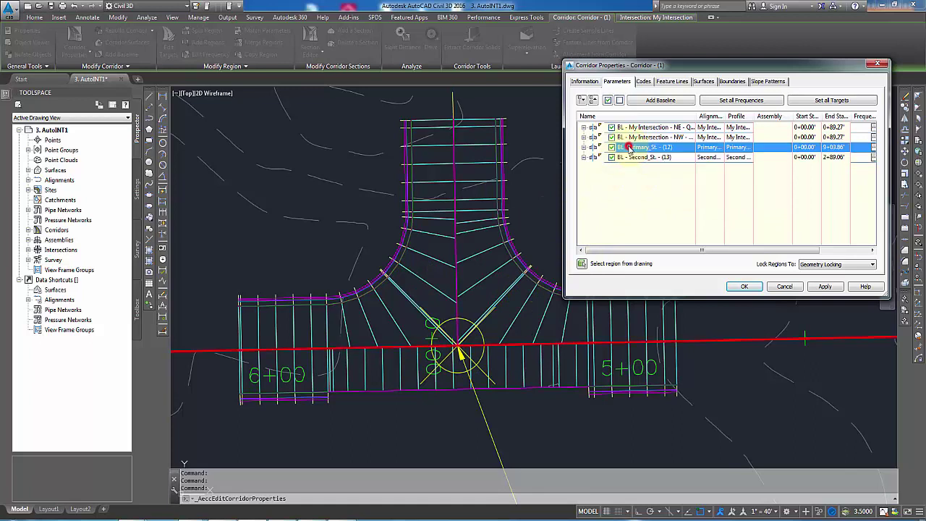
left_click(584, 147)
left_click(664, 158)
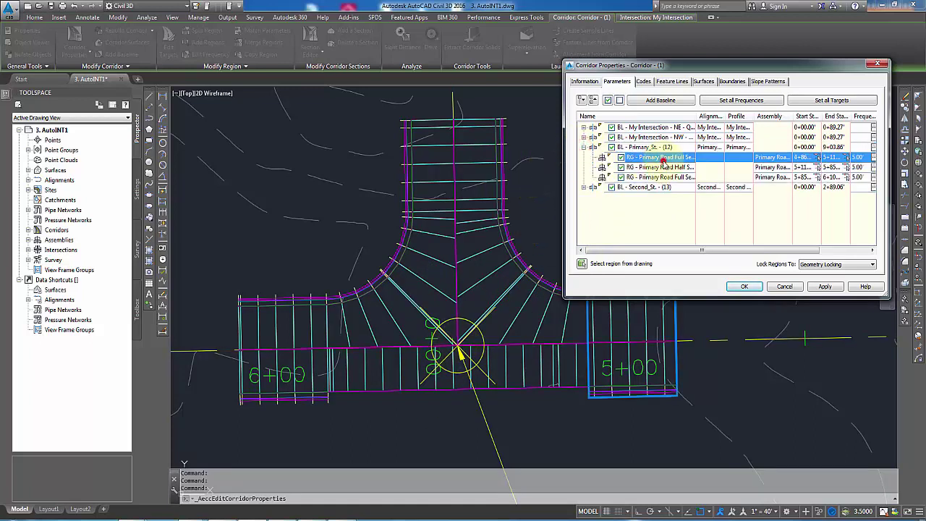
left_click(639, 166)
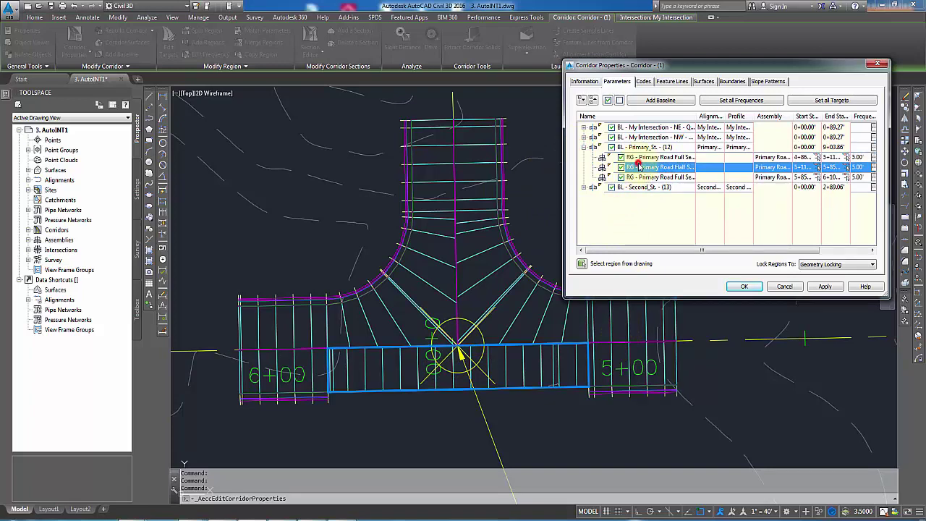
left_click(641, 177)
left_click(647, 168)
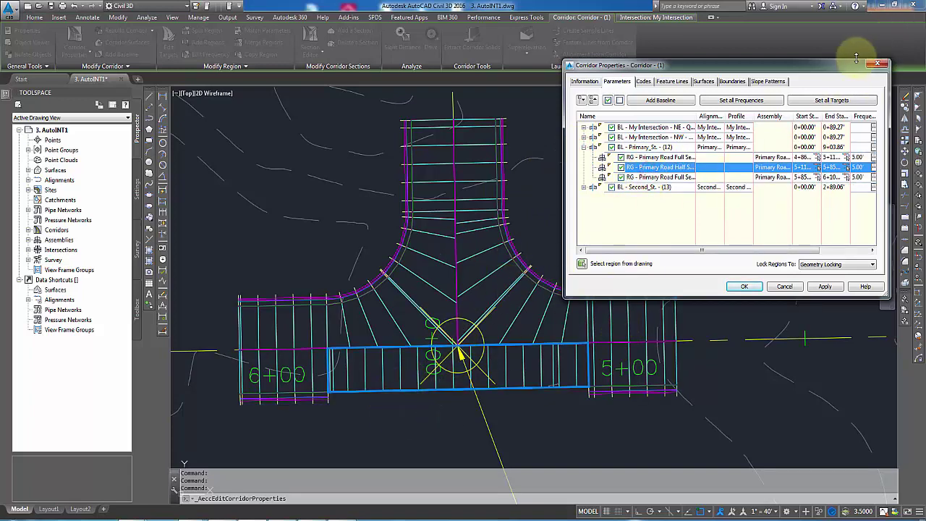
Widen the Assembly column to read the full assembly name of the Primary_St. half section region, and close the corridor properties
left_click_drag(840, 69, 589, 136)
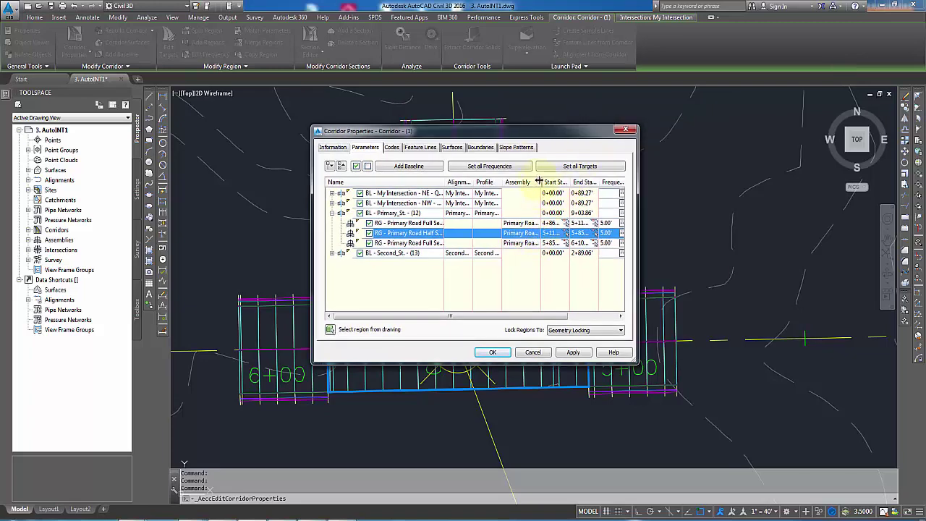
left_click_drag(541, 181, 582, 181)
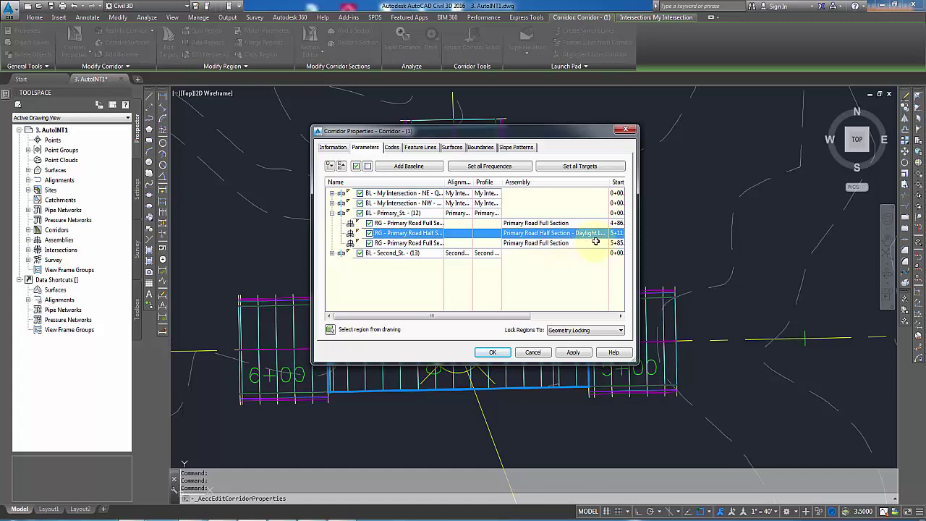
left_click(527, 317)
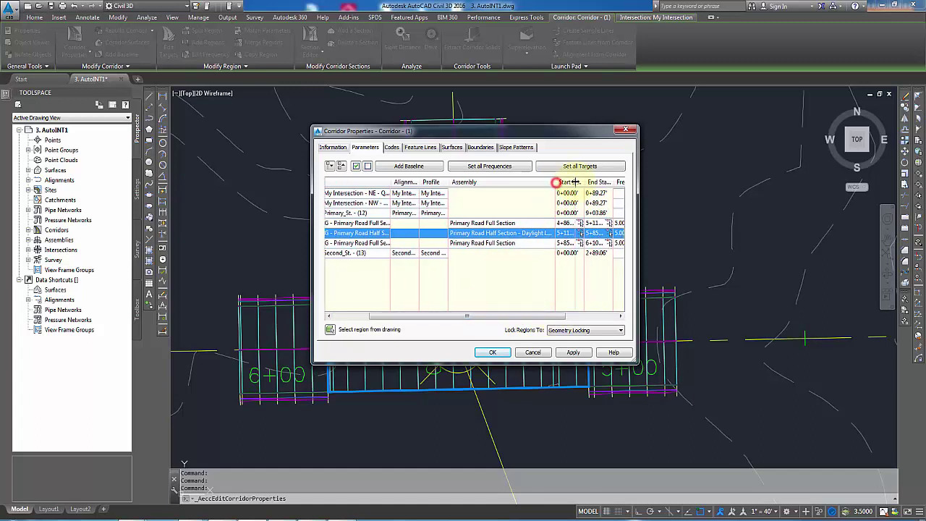
left_click_drag(576, 181, 575, 186)
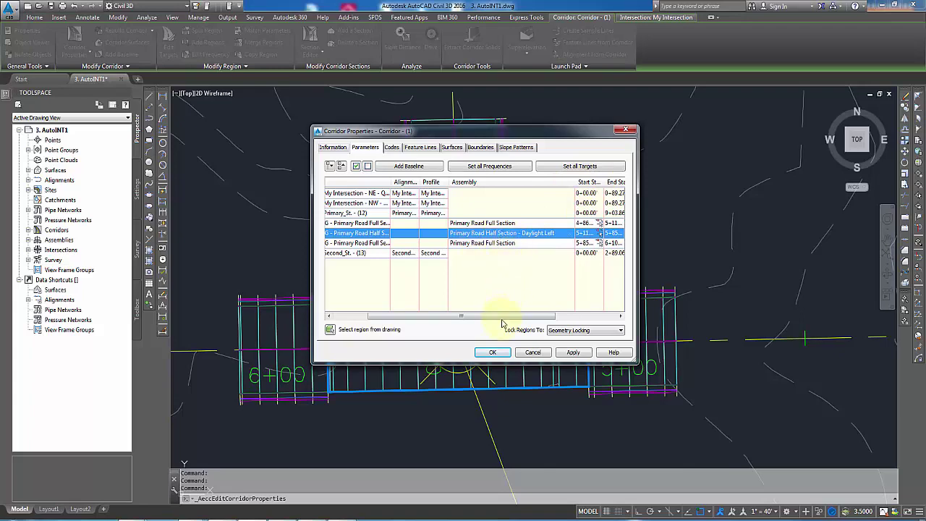
left_click(497, 354)
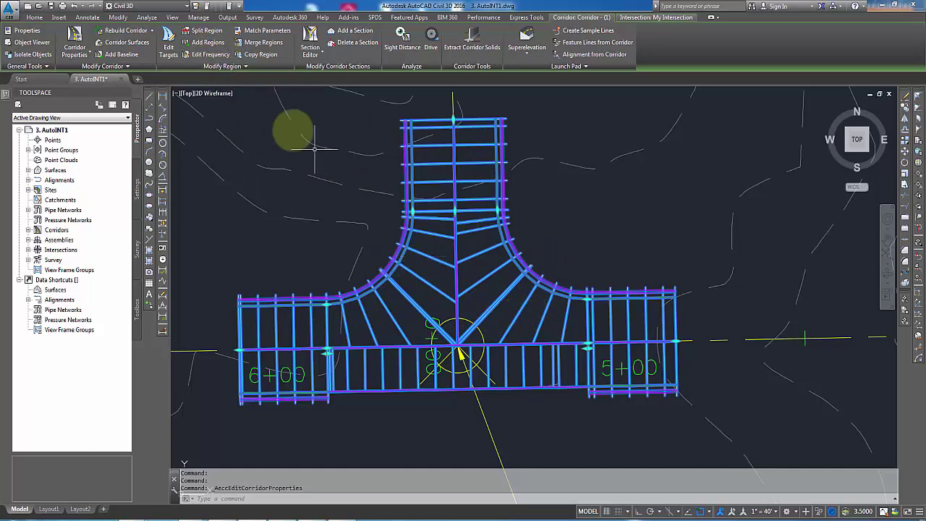
left_click(208, 54)
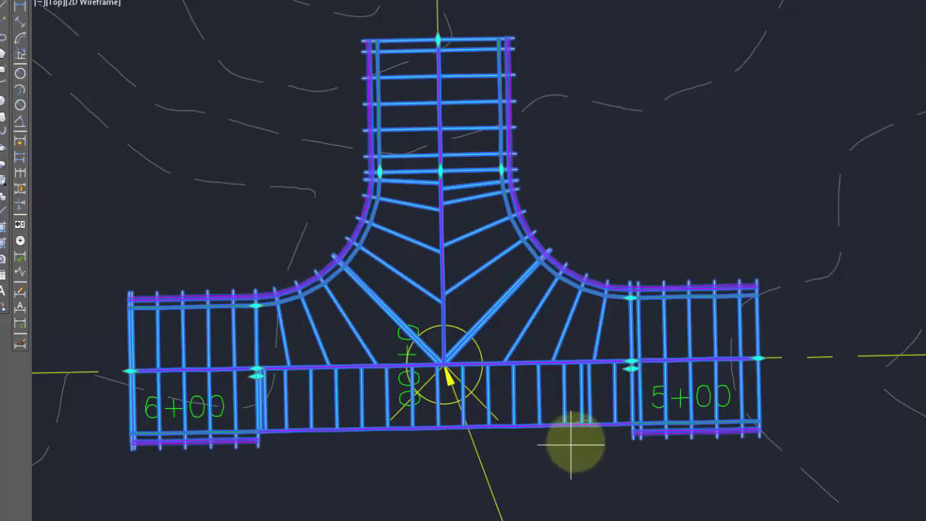
scroll(579, 434, "down", 6)
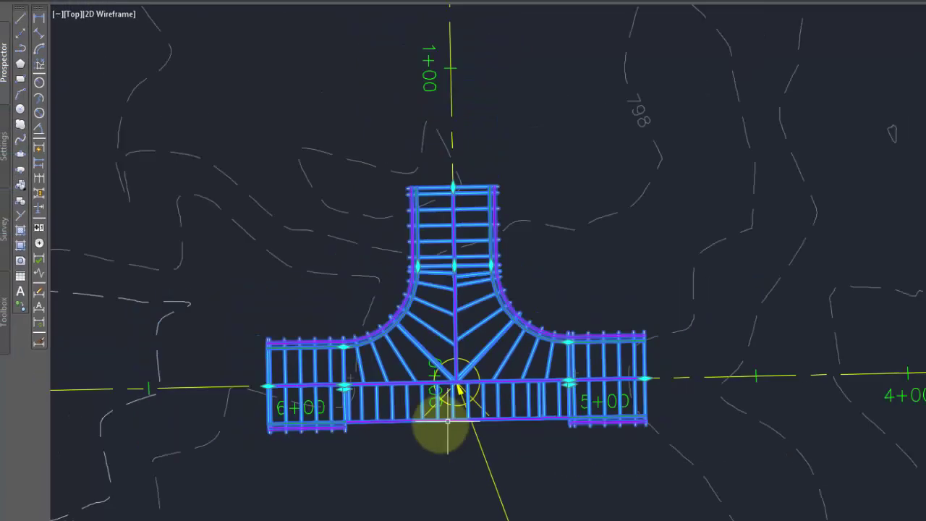
scroll(629, 338, "down", 6)
middle_click_drag(686, 335, 348, 362)
key("Escape")
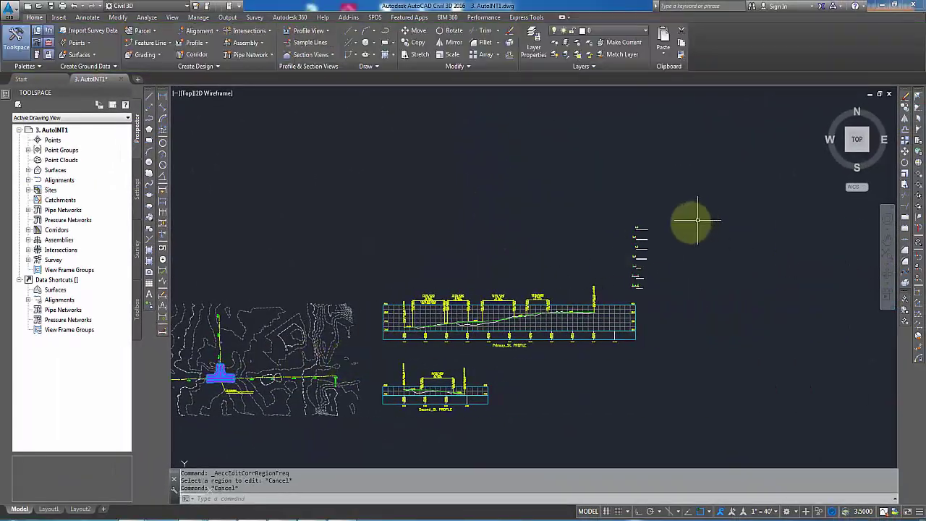
Examine the Primary Road Half Section - Daylight Left assembly at its outer lane edge and compare it with the neighbouring assemblies
scroll(649, 243, "up", 6)
scroll(581, 280, "up", 6)
scroll(555, 213, "down", 2)
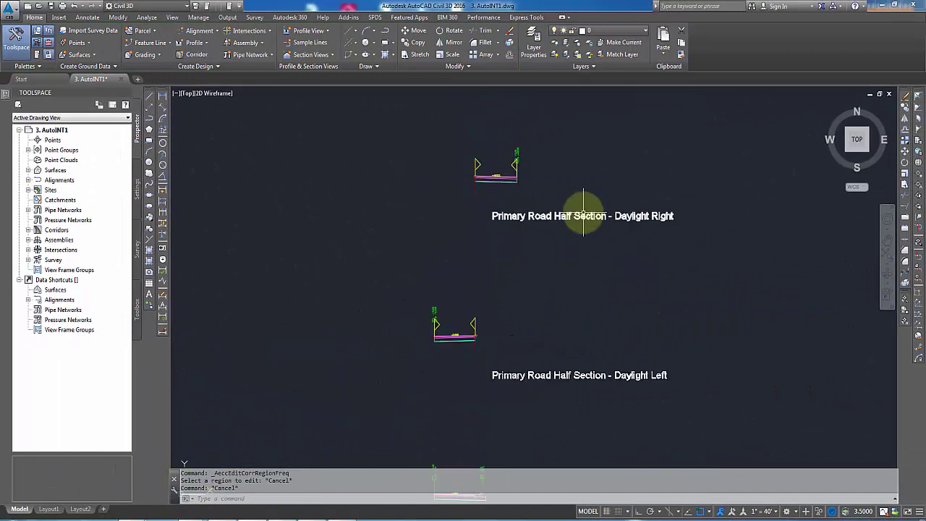
middle_click_drag(564, 357, 566, 289)
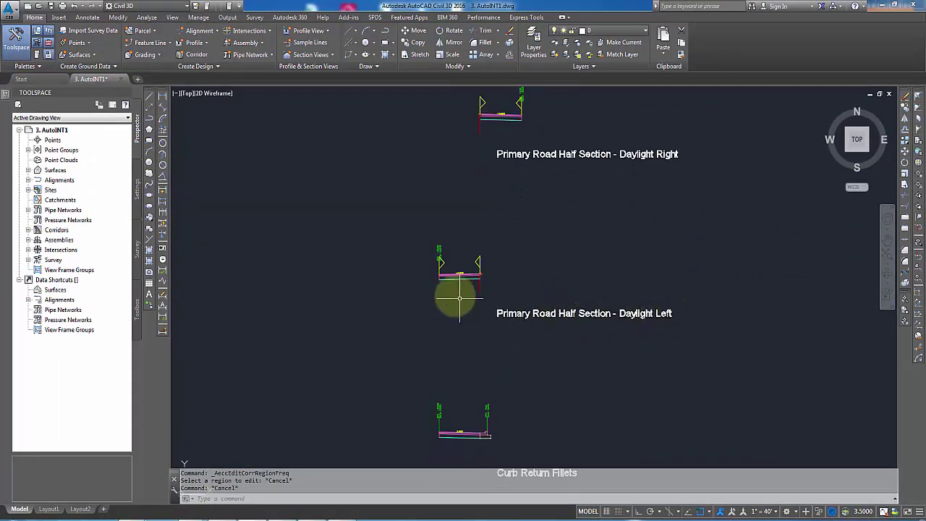
scroll(483, 278, "up", 4)
scroll(484, 277, "up", 2)
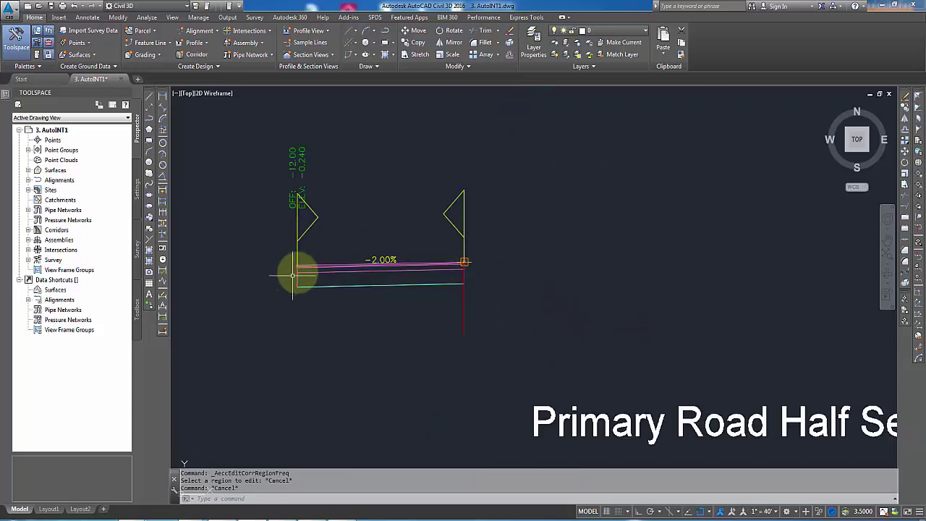
scroll(398, 260, "down", 8)
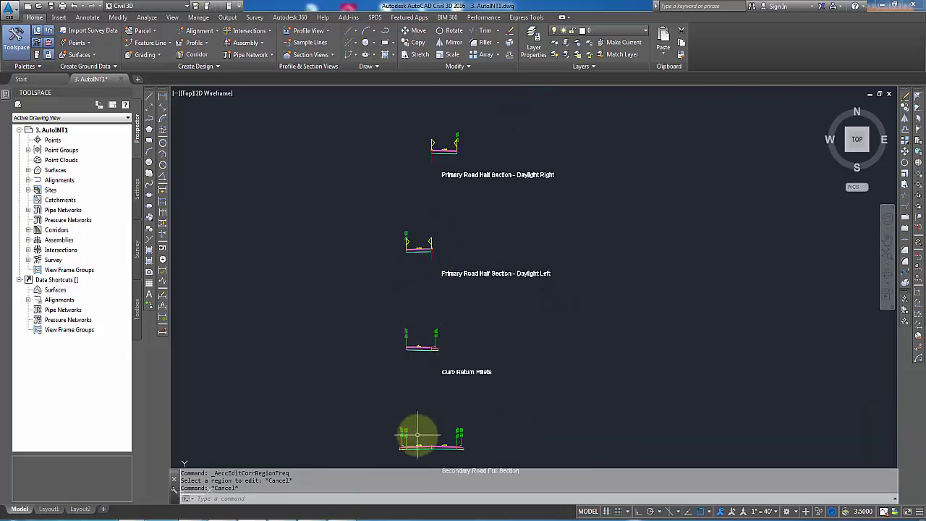
Copy the left UrbanCurbGutterGeneral subassembly from the Secondary Road Full Section to the outer top lane-edge marker of Primary Road Half Section - Daylight Left
middle_click_drag(418, 434, 420, 368)
scroll(402, 398, "up", 8)
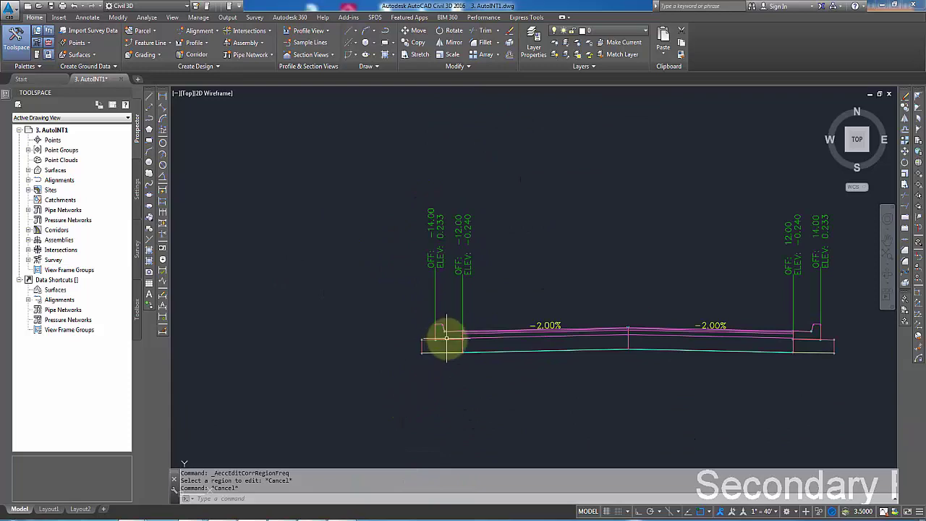
left_click(447, 339)
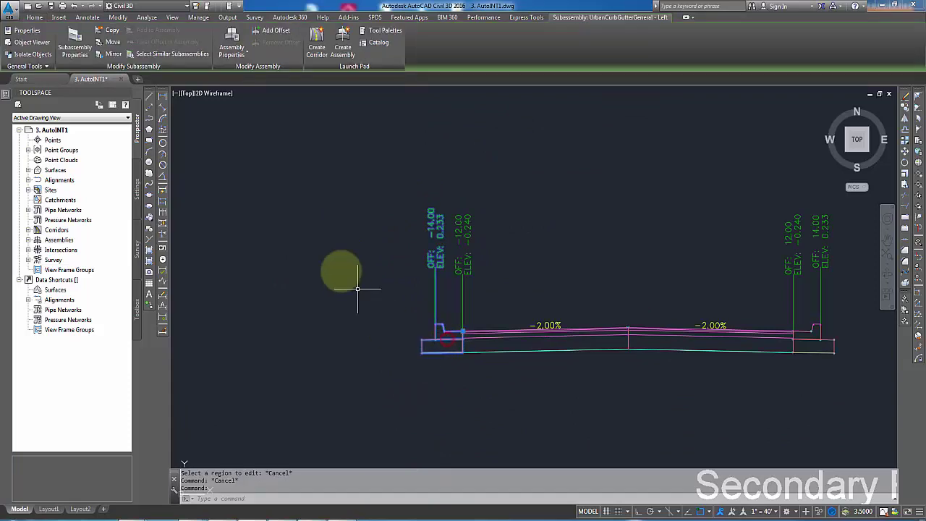
left_click(111, 32)
scroll(430, 314, "down", 6)
middle_click_drag(440, 238, 463, 384)
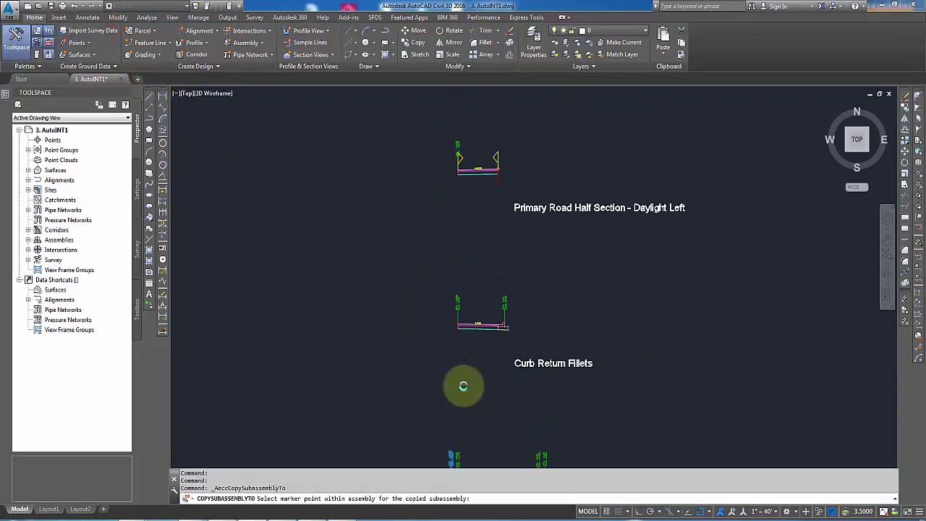
scroll(512, 193, "up", 3)
scroll(512, 192, "up", 2)
middle_click_drag(654, 250, 513, 279)
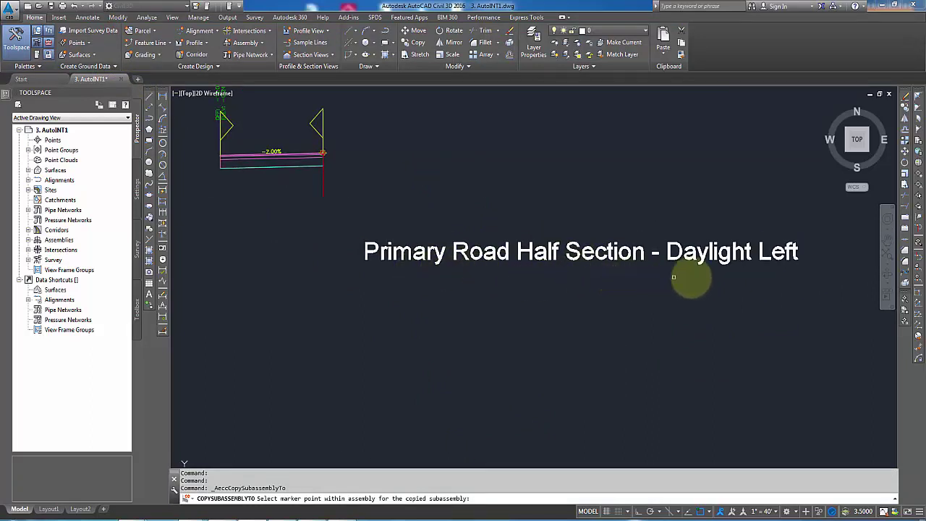
middle_click_drag(266, 273, 457, 305)
scroll(447, 215, "up", 10)
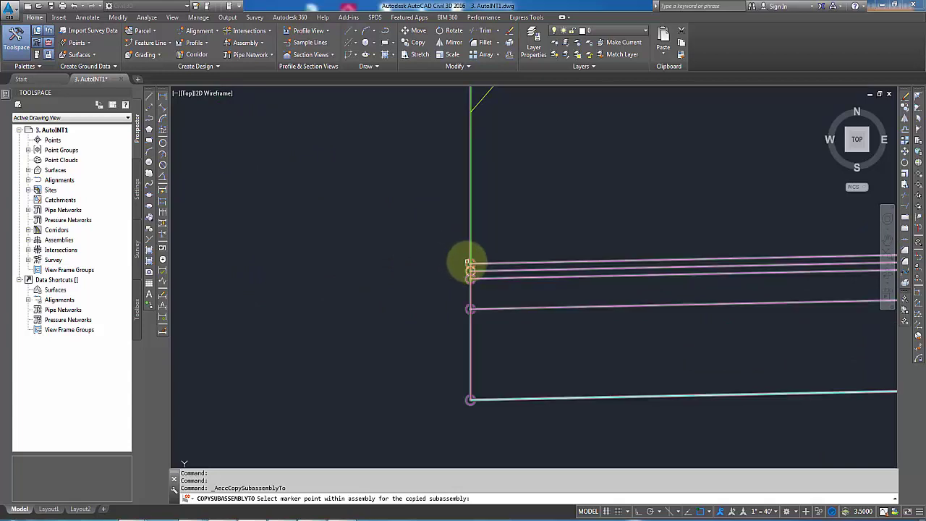
left_click(470, 268)
Return to the intersection in plan, clear the subassembly selection, and select and rebuild the intersection corridor
scroll(471, 263, "down", 2)
scroll(477, 265, "down", 4)
scroll(480, 266, "down", 2)
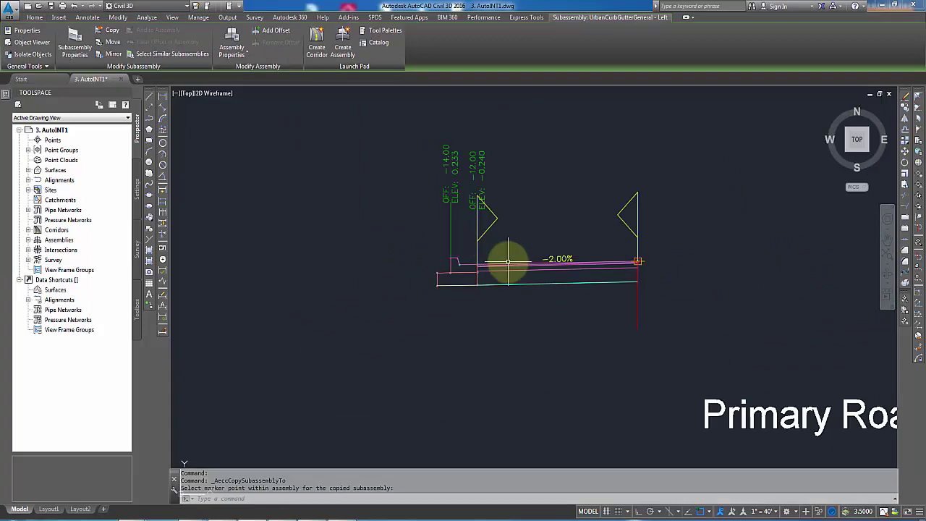
scroll(534, 264, "down", 8)
middle_click_drag(357, 336, 636, 234)
scroll(378, 337, "down", 2)
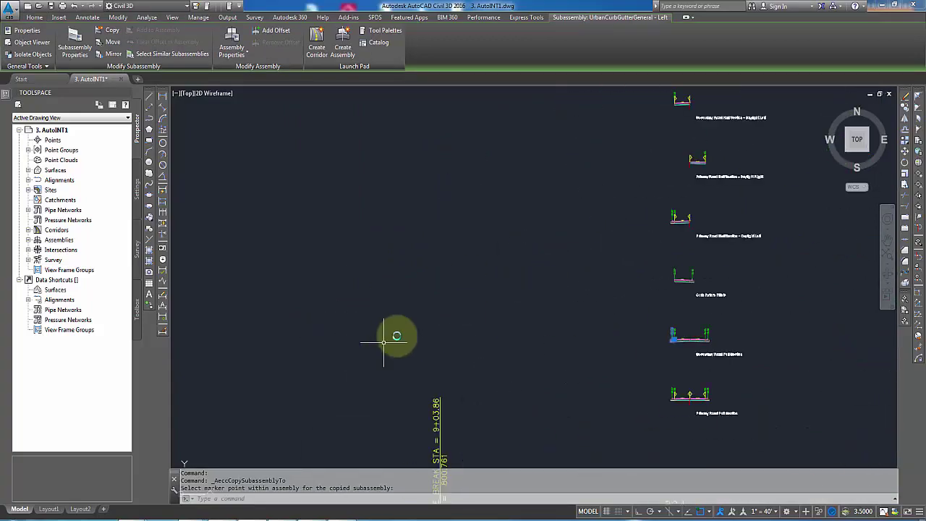
middle_click_drag(383, 339, 711, 195)
scroll(657, 212, "down", 5)
middle_click_drag(372, 324, 639, 217)
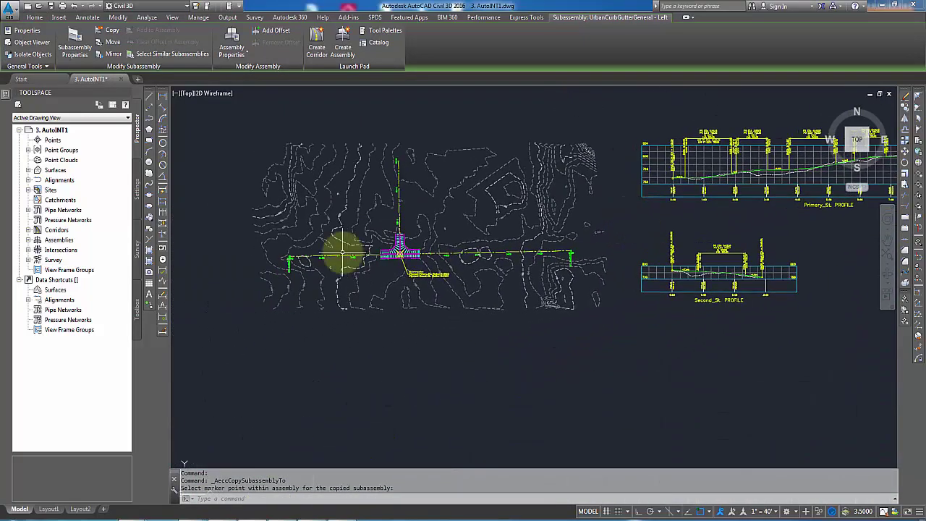
scroll(372, 260, "up", 8)
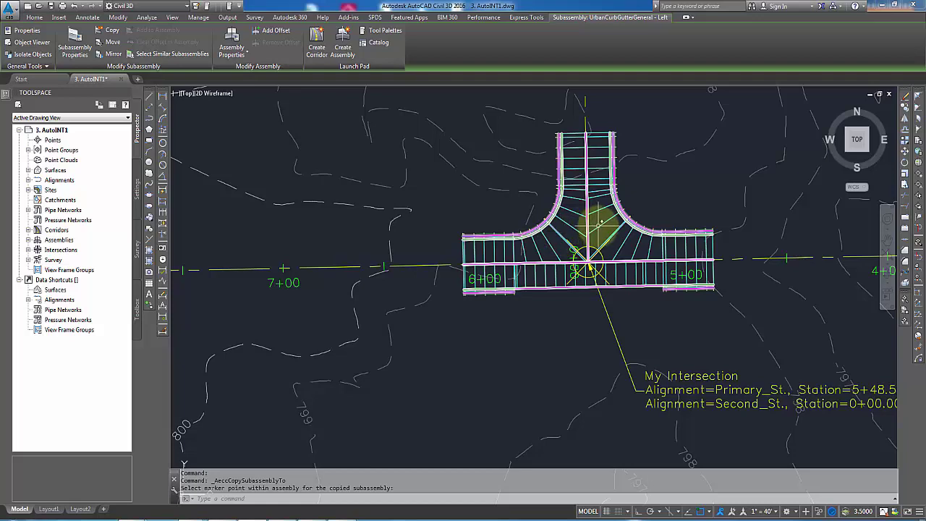
key("Escape")
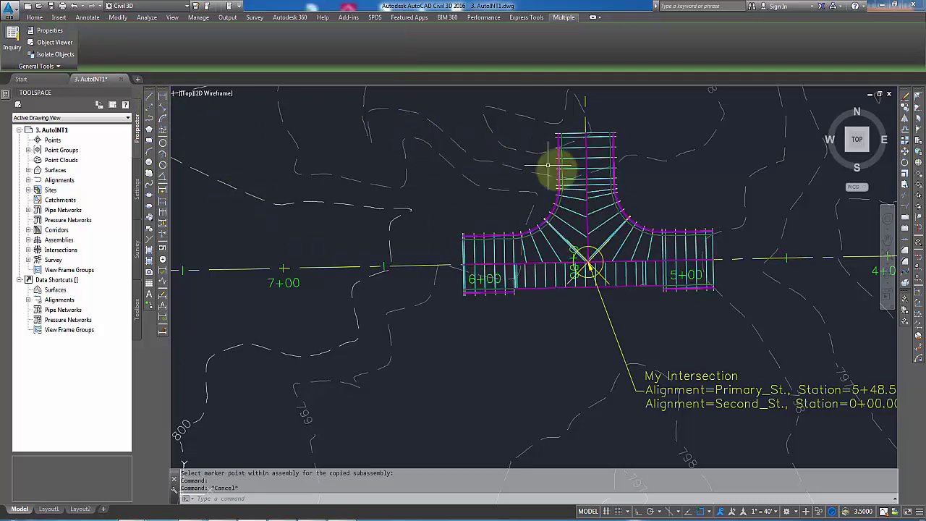
left_click(590, 266)
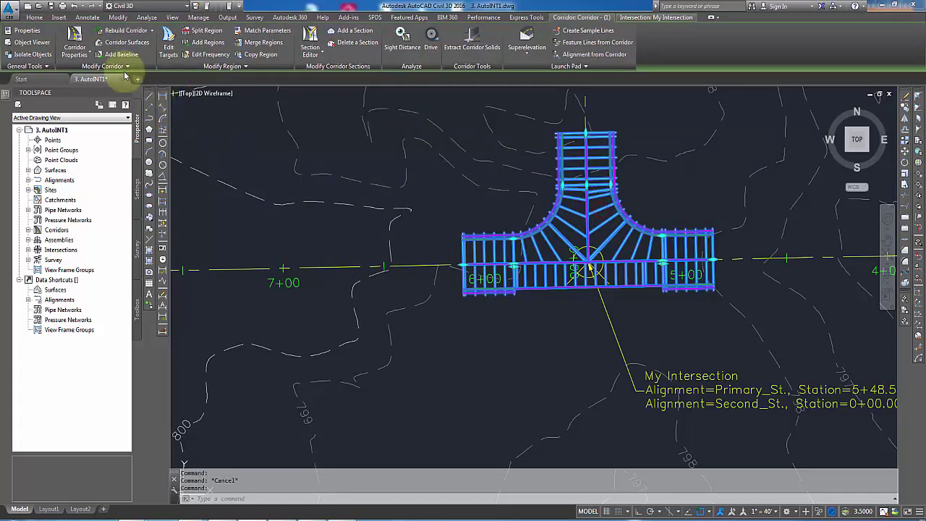
left_click(125, 31)
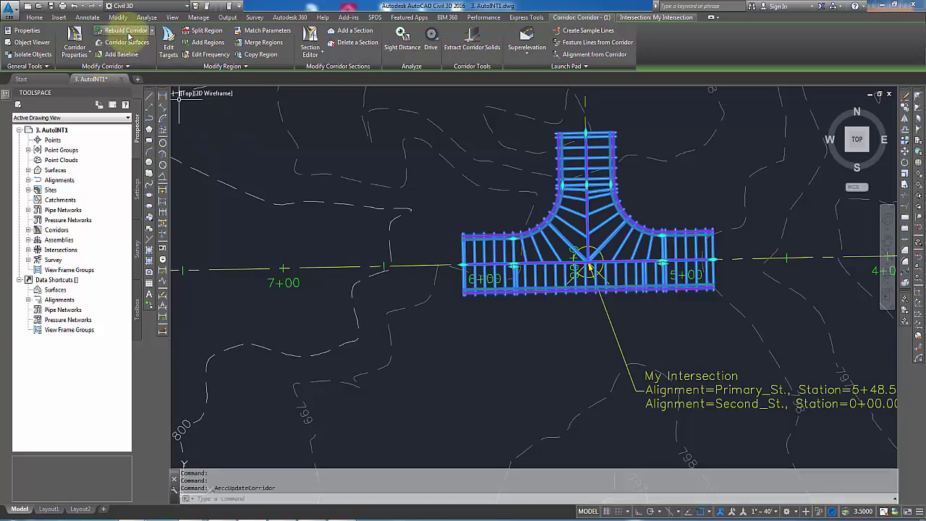
Inspect the rebuilt corridor's curb line and its east end near station 5+00 on Primary_St
middle_click_drag(589, 267, 510, 274)
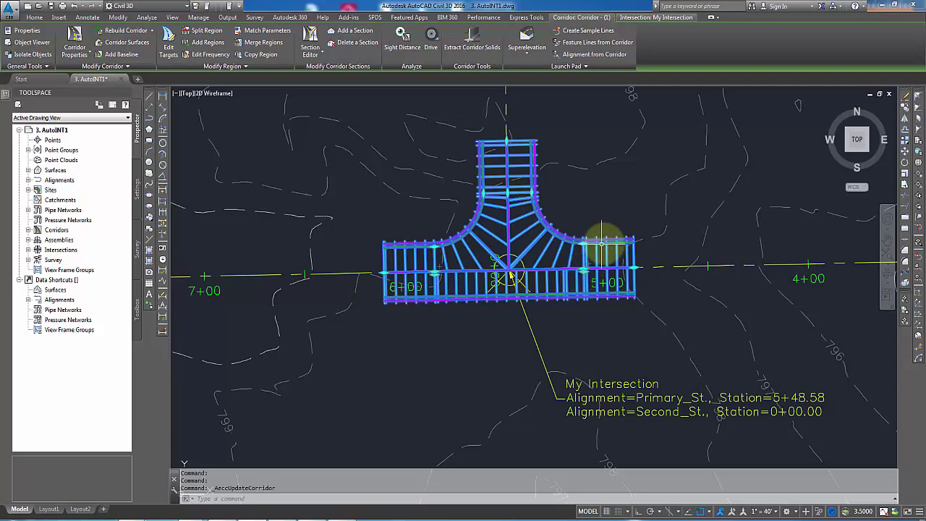
scroll(623, 233, "up", 2)
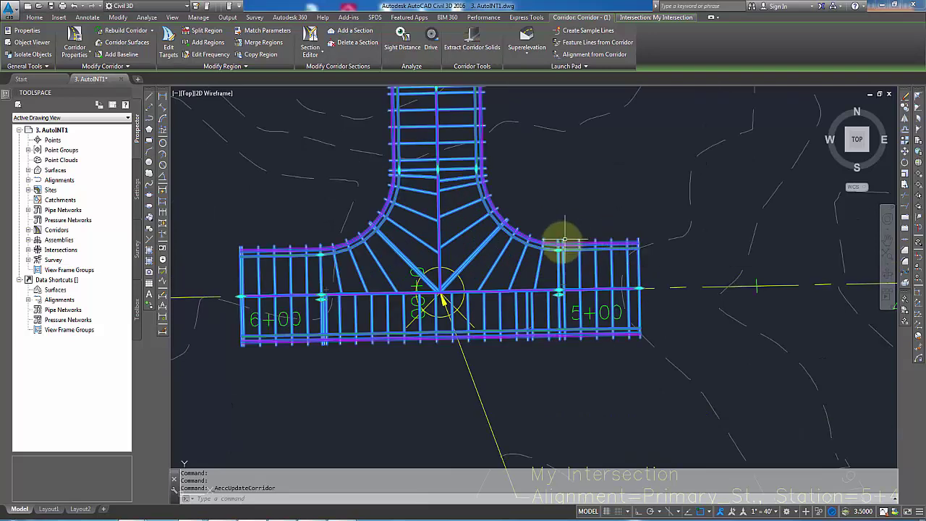
mouse_move(630, 175)
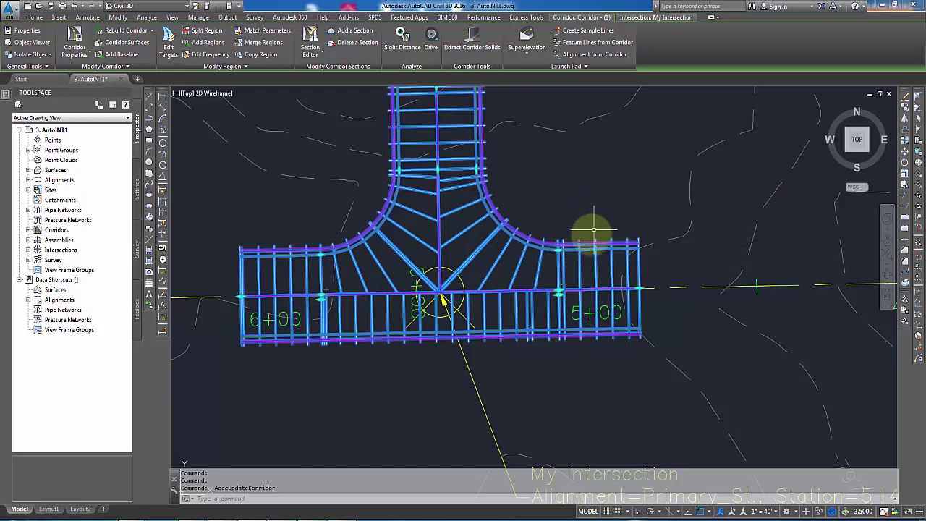
mouse_move(620, 238)
middle_mouse_down()
mouse_move(558, 259)
mouse_move(457, 266)
middle_mouse_up()
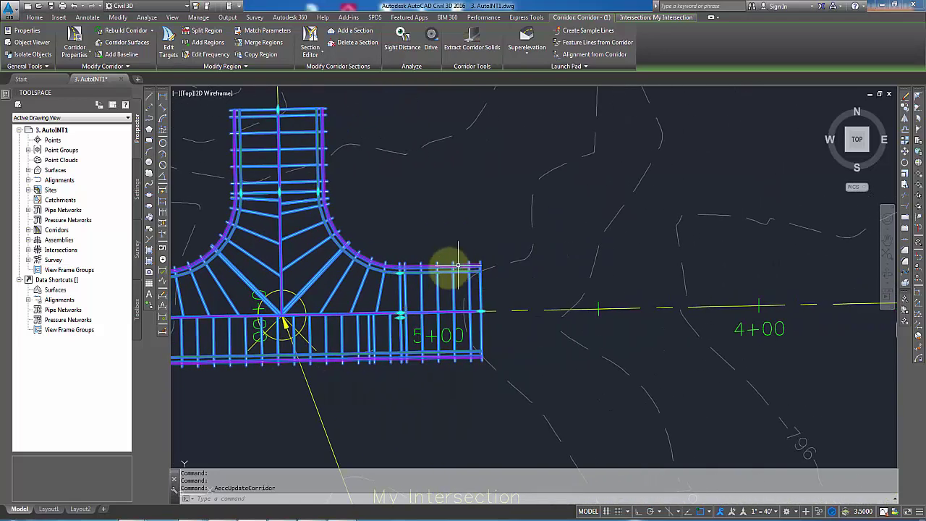
Select the Secondary Road Half Section - Daylight Right assembly and open the subassembly tool palette from it
scroll(458, 266, "down", 10)
mouse_move(550, 256)
middle_mouse_down()
mouse_move(509, 275)
mouse_move(308, 308)
middle_mouse_up()
key("Escape")
scroll(544, 216, "up", 5)
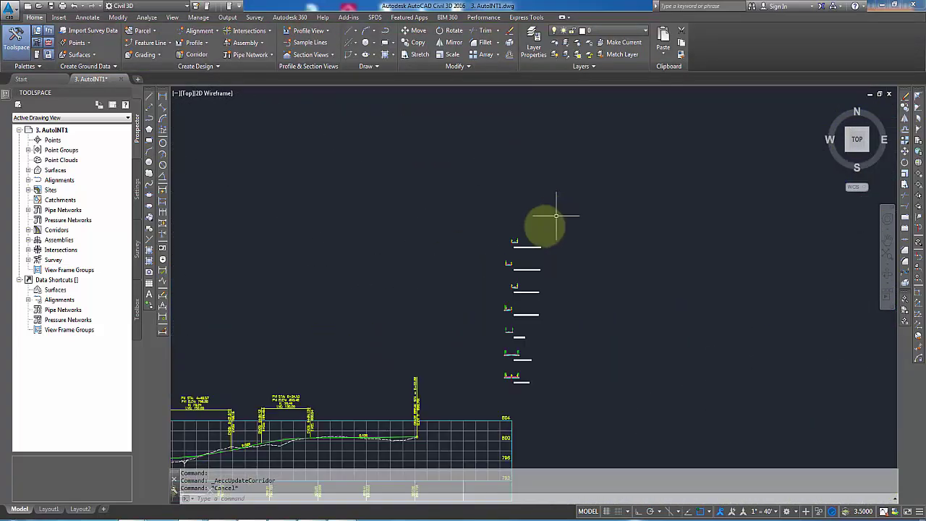
scroll(556, 215, "up", 8)
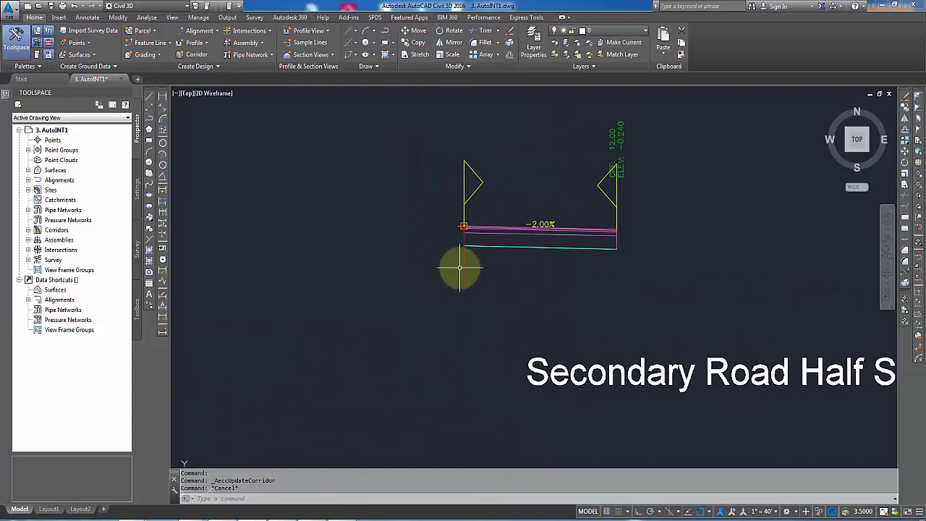
left_click(459, 264)
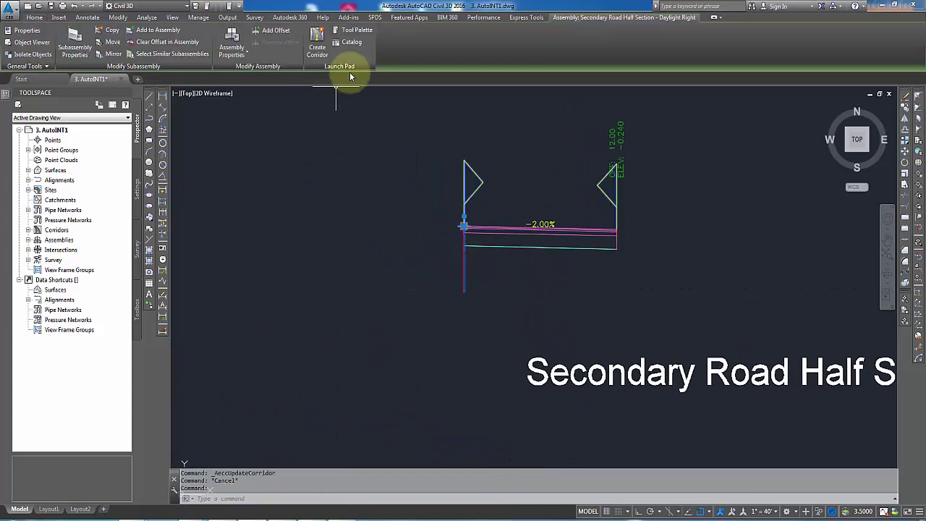
left_click(355, 33)
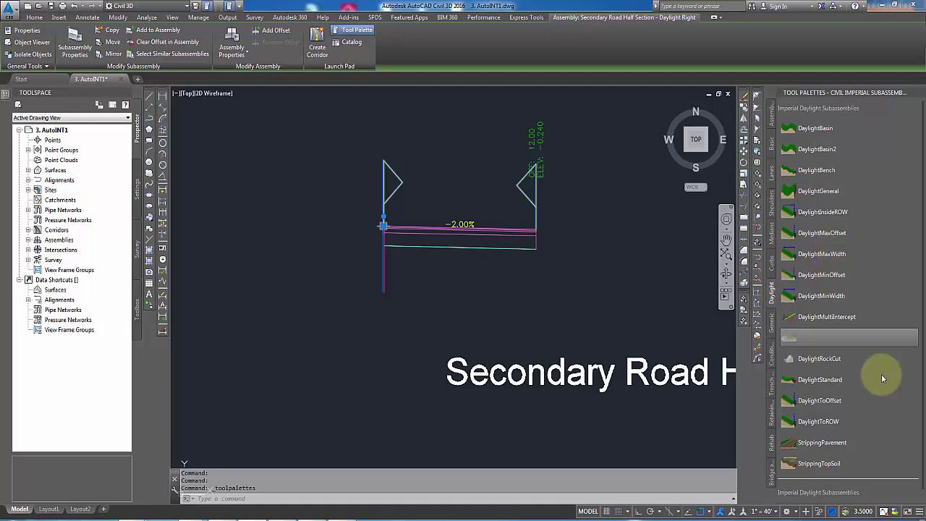
Attach a DaylightMaxWidth subassembly to the outer top lane-edge marker of Secondary Road Half Section - Daylight Right
left_click(833, 253)
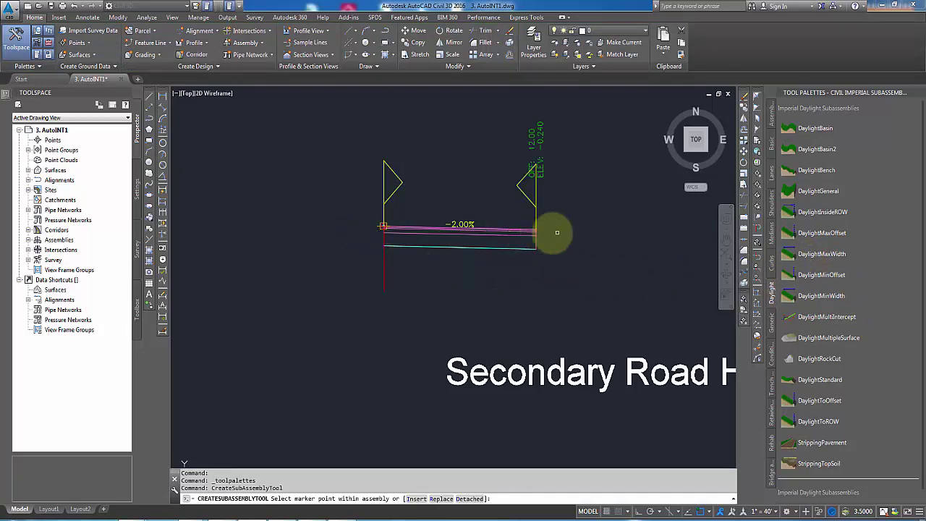
scroll(534, 226, "up", 5)
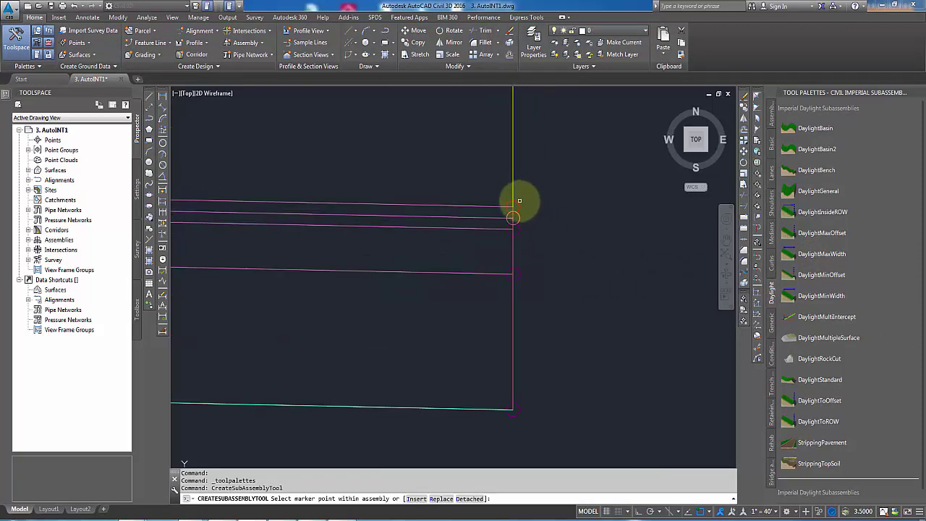
scroll(535, 226, "down", 8)
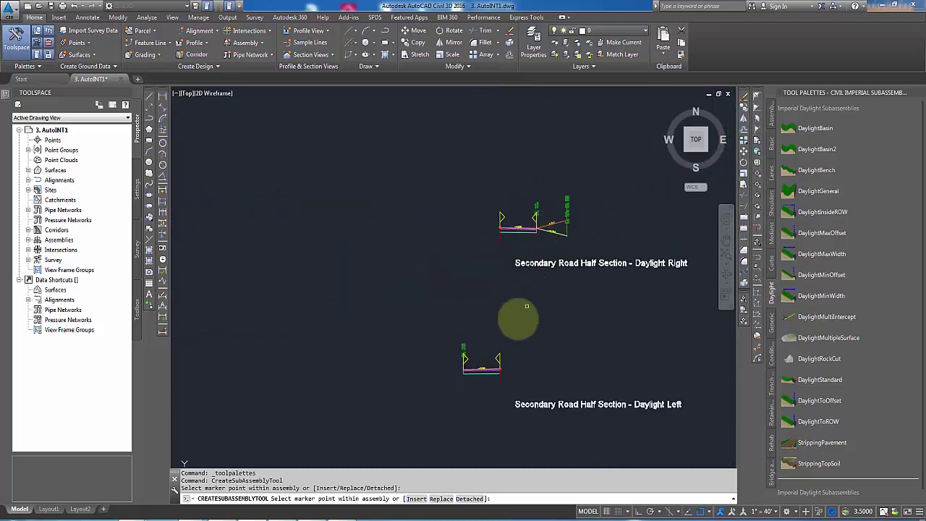
Attach the DaylightMaxWidth subassembly to the outer top lane-edge marker of Secondary Road Half Section - Daylight Left
scroll(493, 377, "up", 3)
scroll(489, 321, "up", 5)
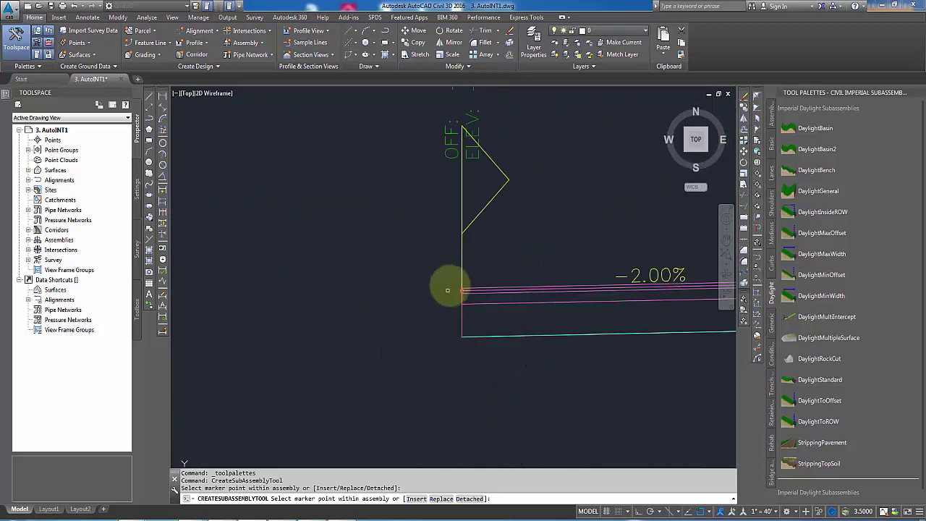
scroll(438, 322, "up", 2)
left_click(467, 310)
scroll(463, 310, "down", 8)
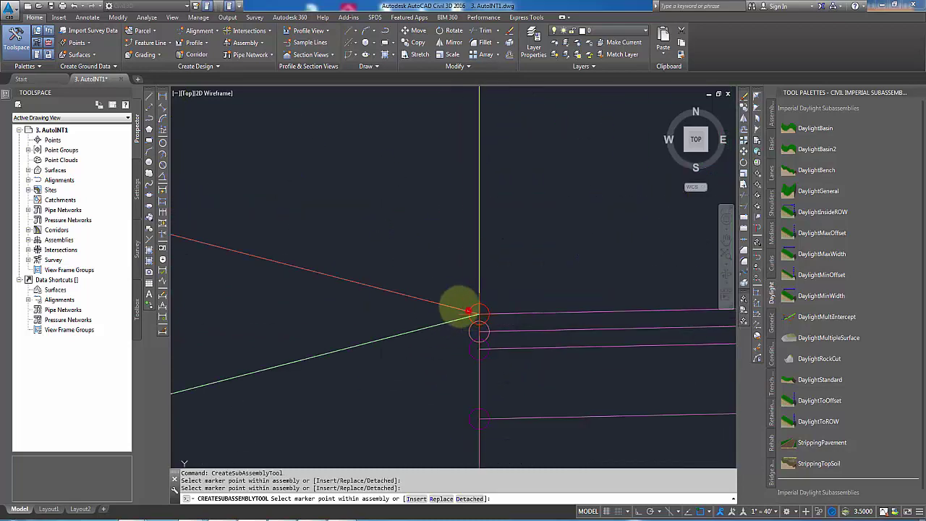
Attach the DaylightMaxWidth subassembly to the outer top lane-edge marker of Primary Road Half Section - Daylight Right
scroll(594, 331, "up", 8)
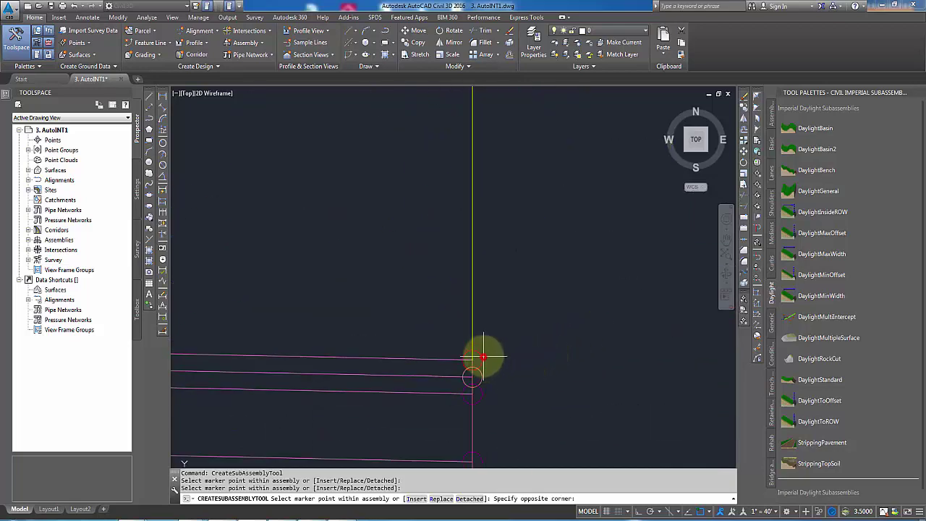
left_click(478, 354)
scroll(506, 296, "down", 10)
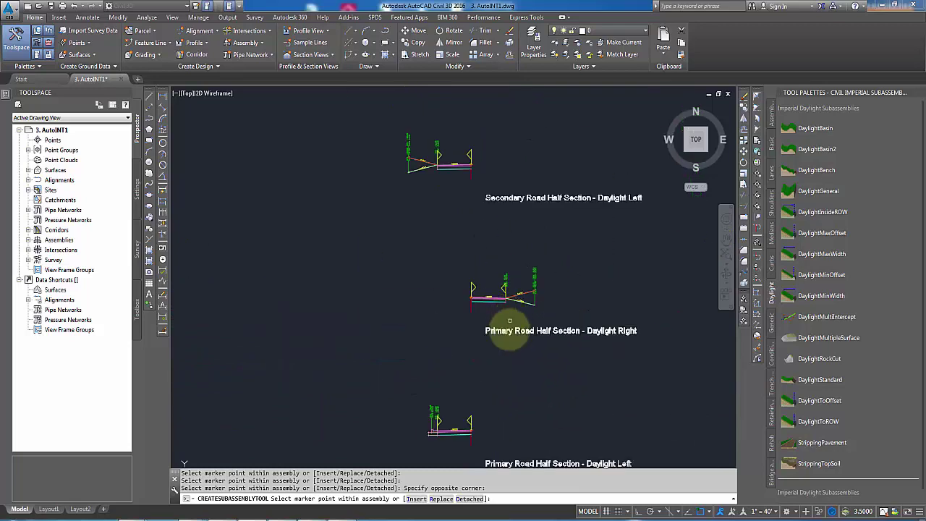
Attach DaylightMaxWidth to the top back-of-curb markers of Primary Road Half Section - Daylight Left and Curb Return Fillets
middle_click_drag(498, 379, 499, 281)
scroll(461, 339, "up", 5)
scroll(333, 312, "up", 7)
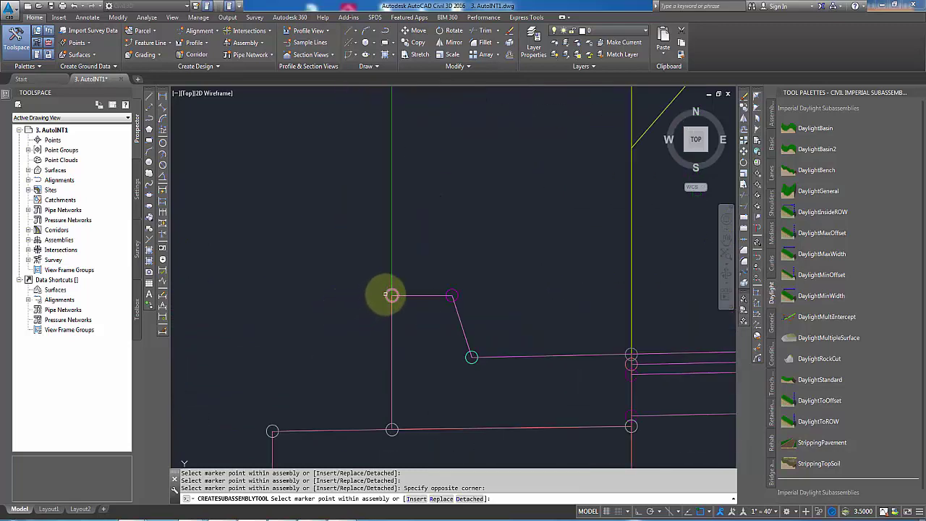
scroll(388, 294, "down", 10)
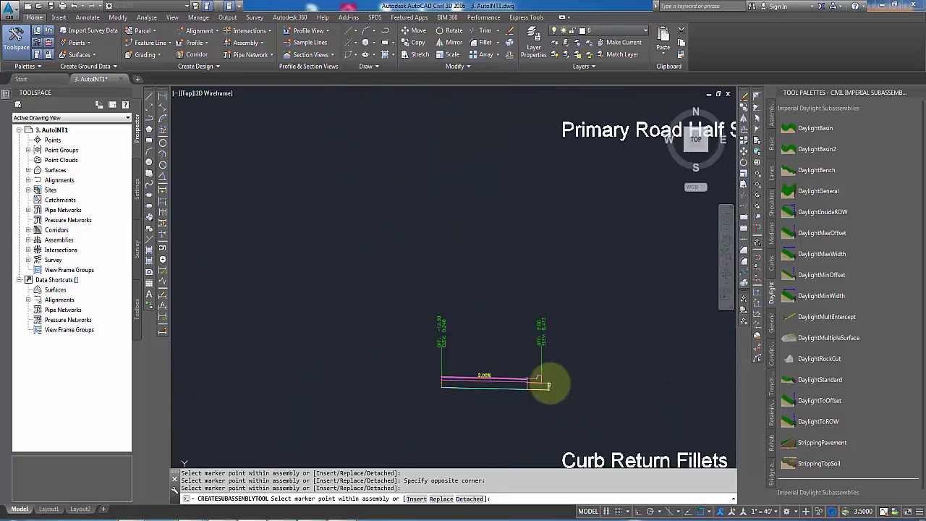
scroll(550, 384, "up", 8)
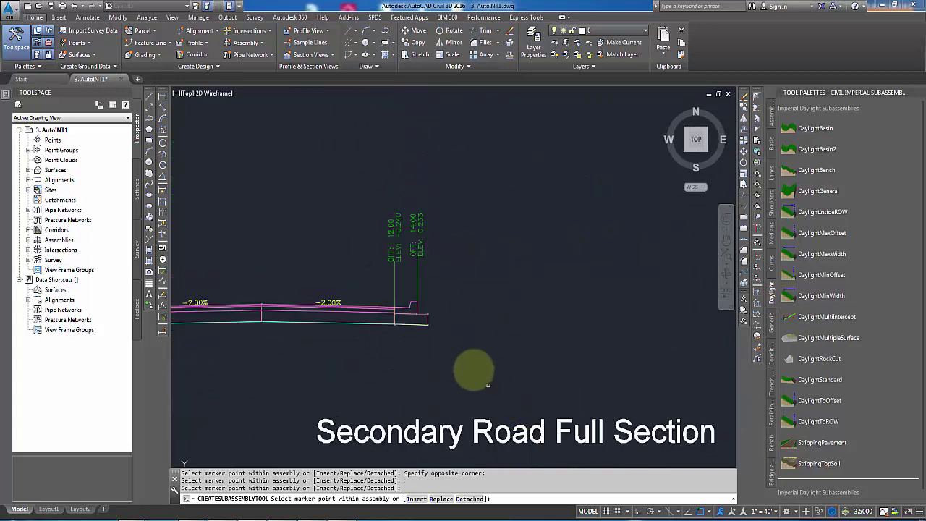
Attach DaylightMaxWidth to the top back-of-curb markers on both sides of Secondary Road Full Section
scroll(412, 294, "up", 4)
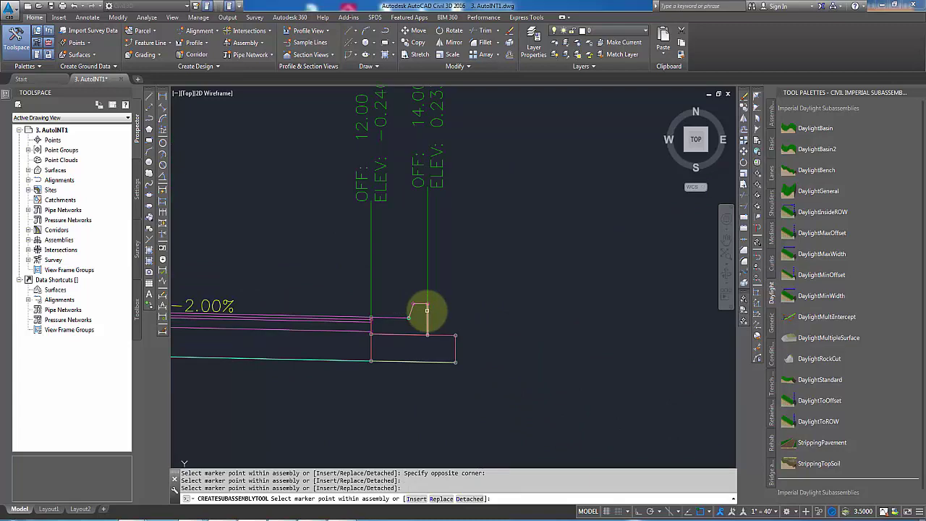
scroll(427, 311, "down", 5)
scroll(382, 318, "up", 5)
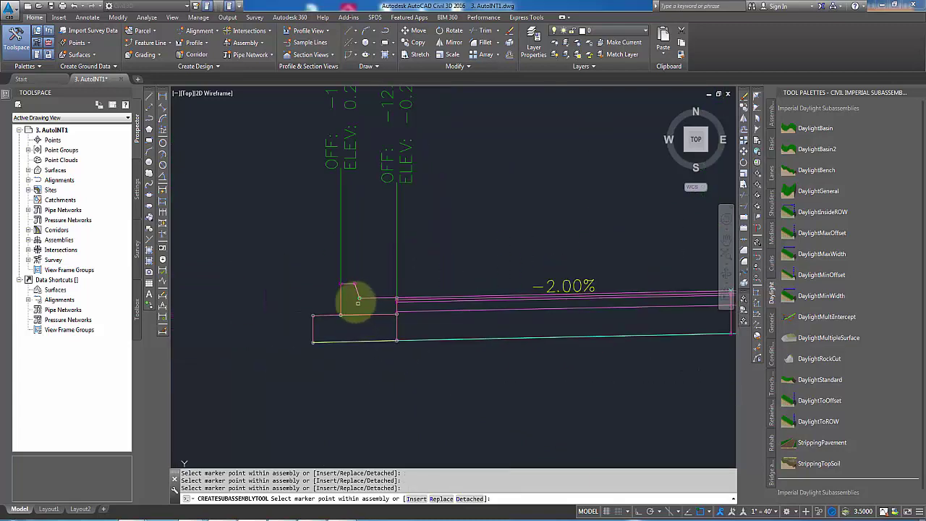
left_click(339, 290)
scroll(439, 268, "down", 5)
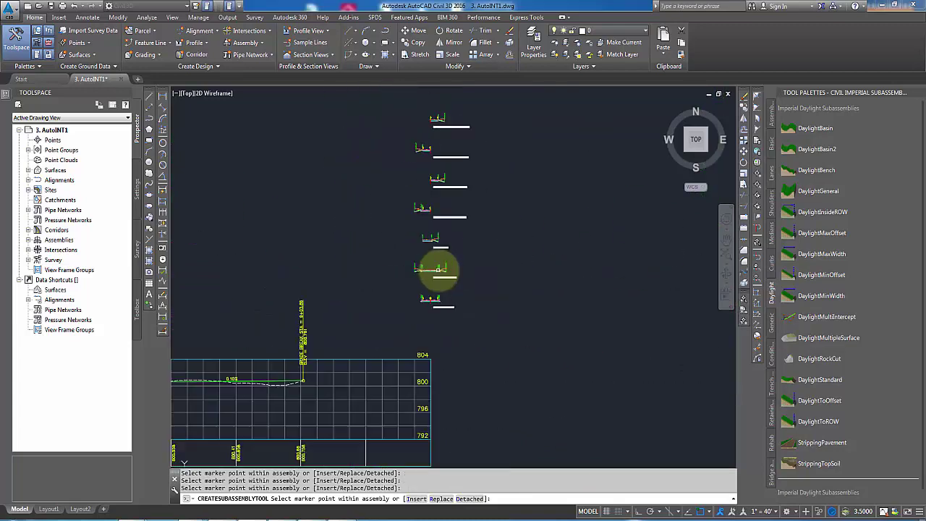
Attach DaylightMaxWidth to the top back-of-curb markers on both sides of Primary Road Full Section and end the command
scroll(375, 281, "up", 4)
scroll(374, 281, "up", 5)
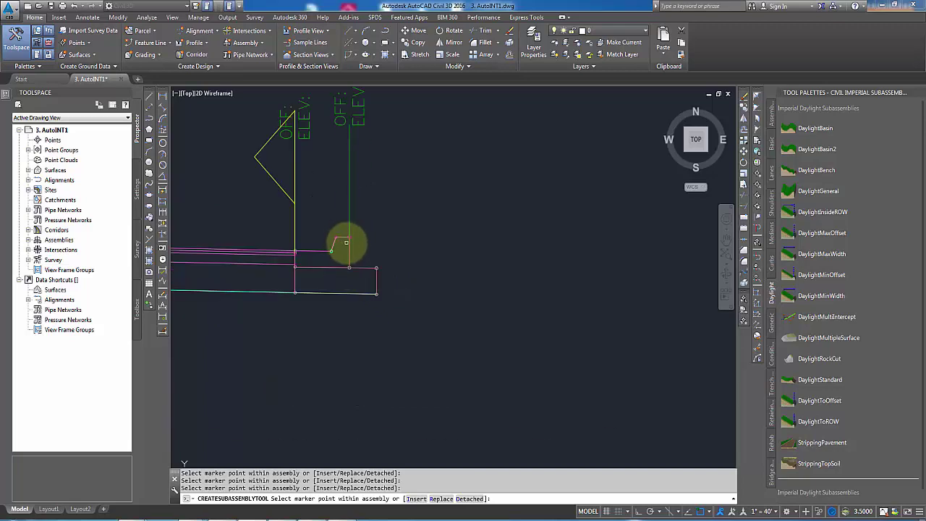
left_click(350, 240)
scroll(268, 289, "down", 5)
scroll(449, 286, "up", 8)
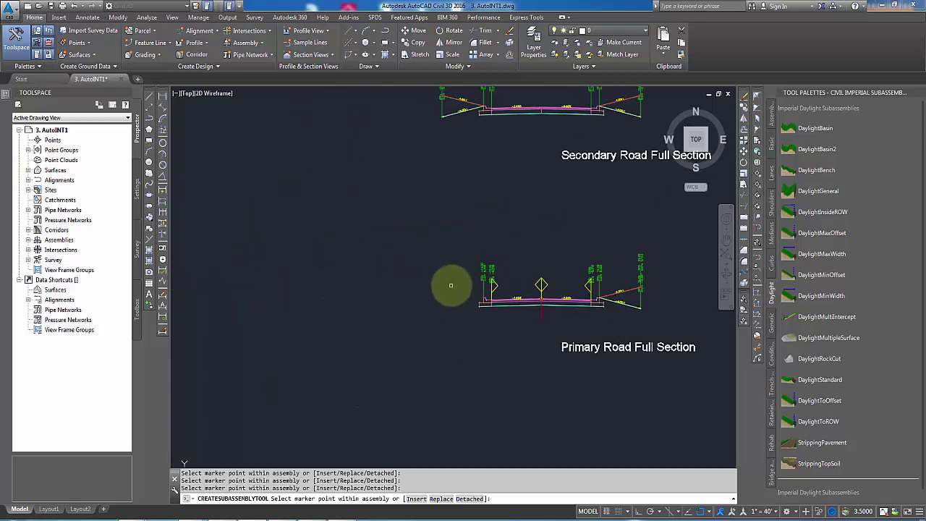
scroll(515, 284, "up", 5)
left_click(538, 226)
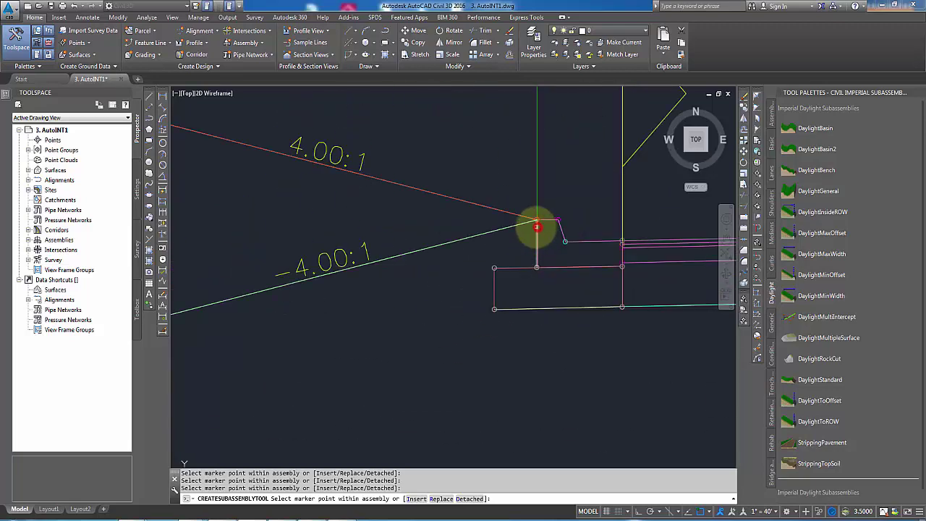
scroll(586, 265, "down", 8)
right_click(516, 301)
left_click(537, 308)
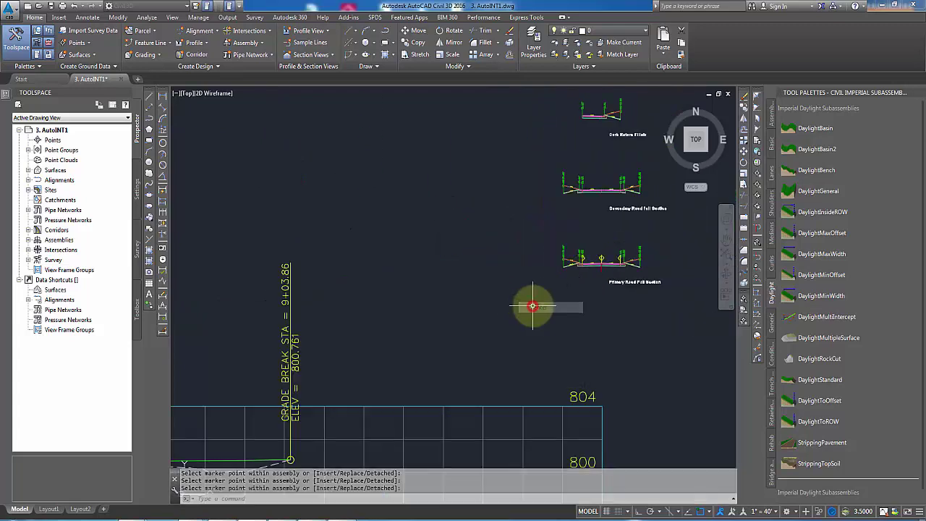
Select the intersection corridor in plan, open its corridor properties, and collapse all baselines in the parameters
scroll(578, 302, "down", 6)
scroll(294, 371, "up", 6)
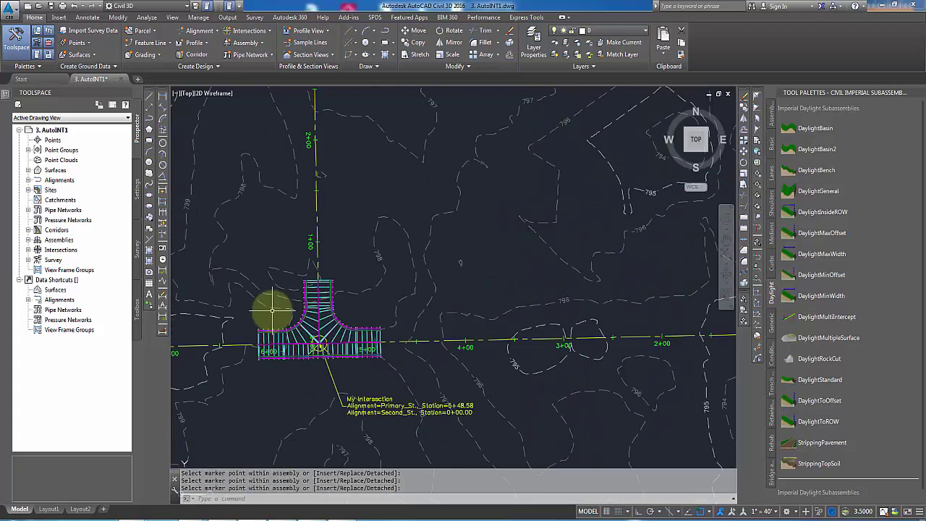
scroll(319, 353, "up", 4)
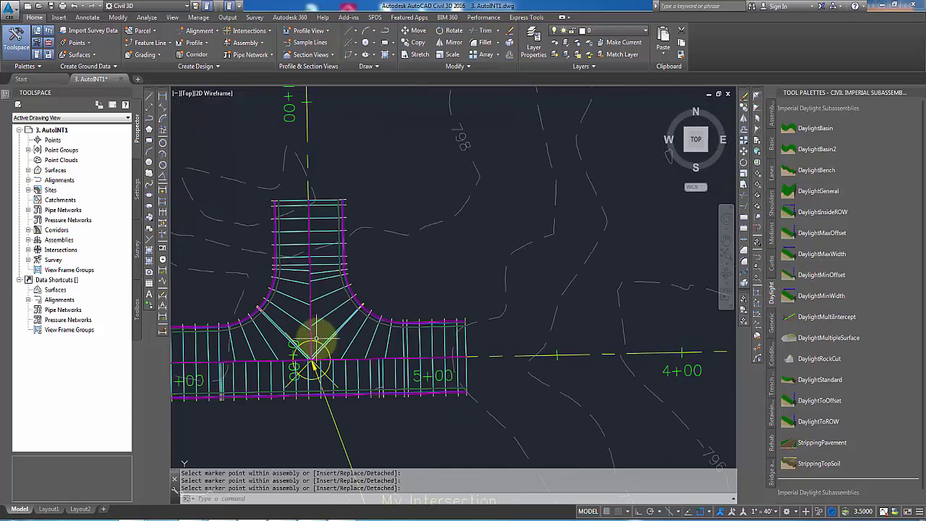
left_click(424, 302)
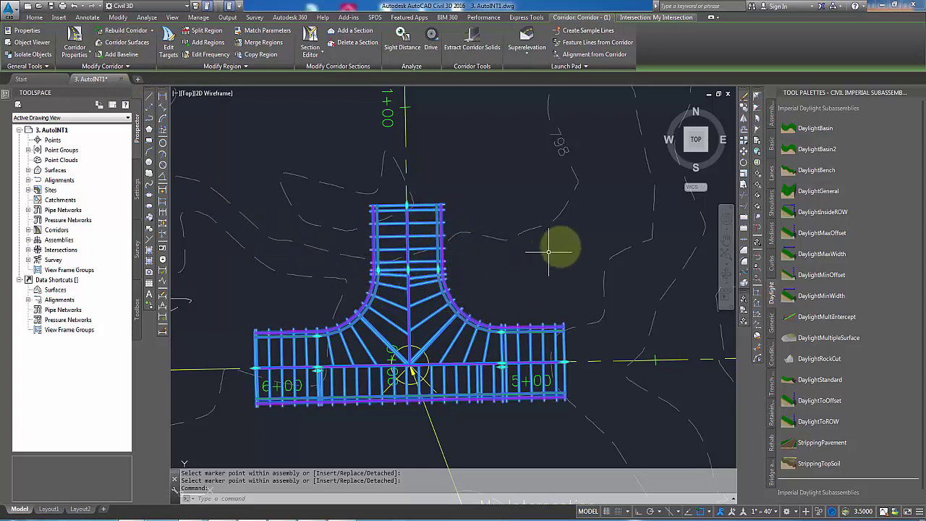
left_click(76, 38)
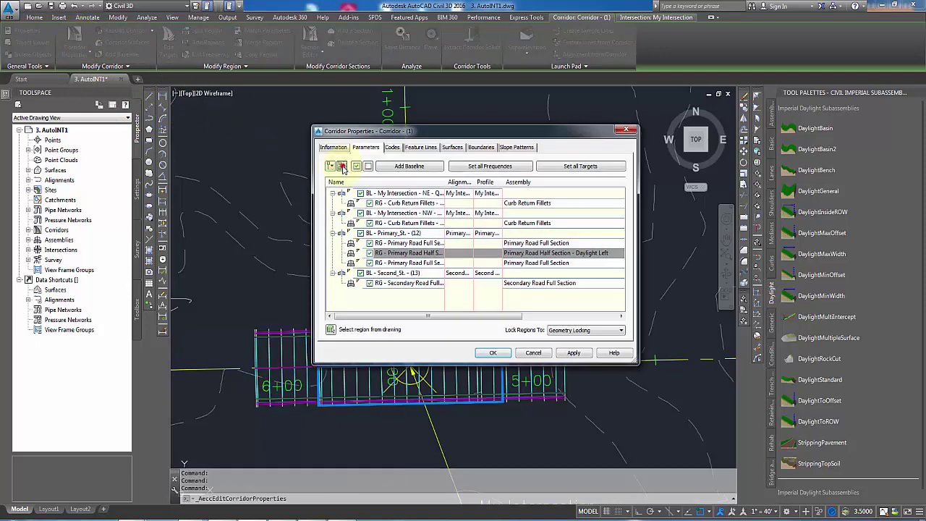
left_click(343, 167)
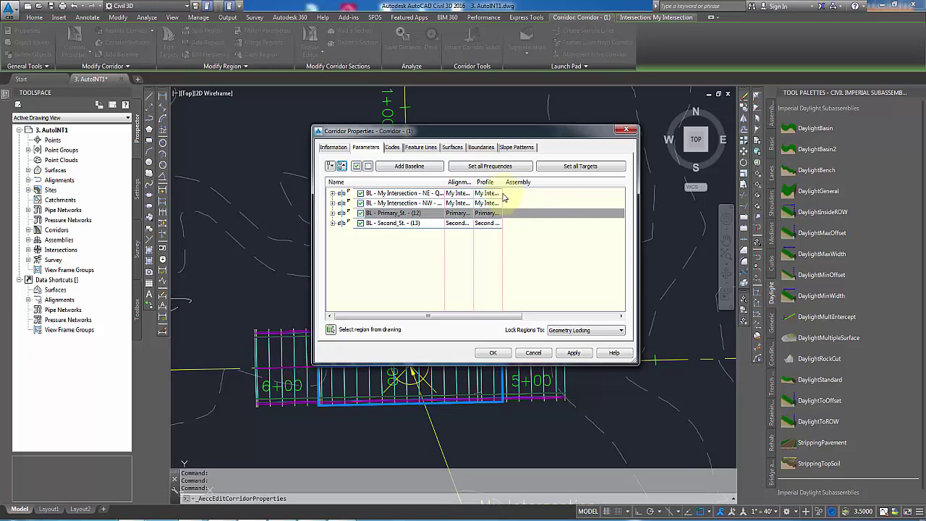
Set every surface target of the corridor to the EG surface, accept the target mapping, and rebuild the corridor
left_click(571, 167)
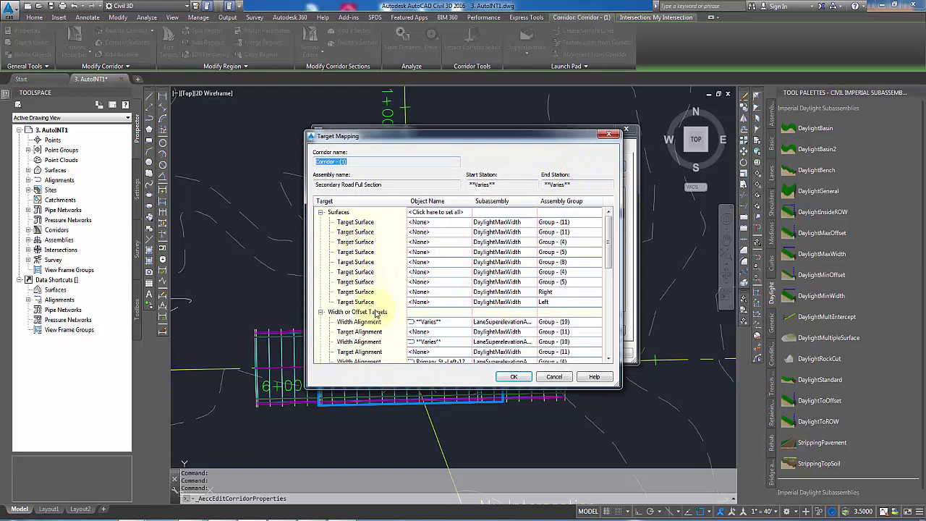
left_click(452, 224)
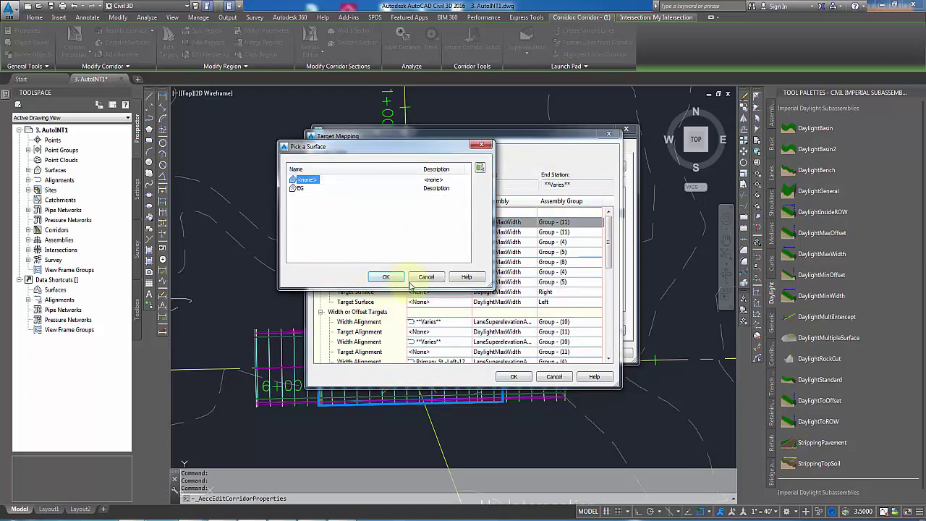
left_click(426, 276)
left_click(443, 213)
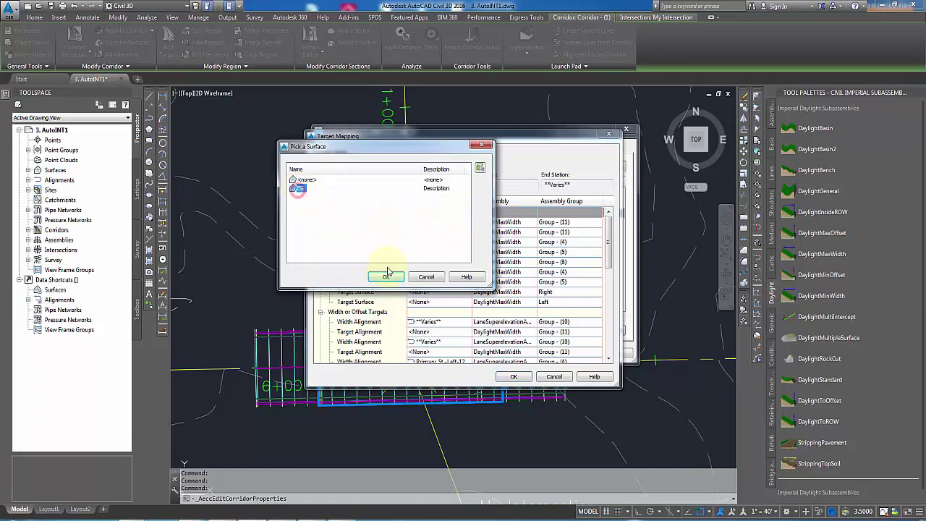
left_click(391, 278)
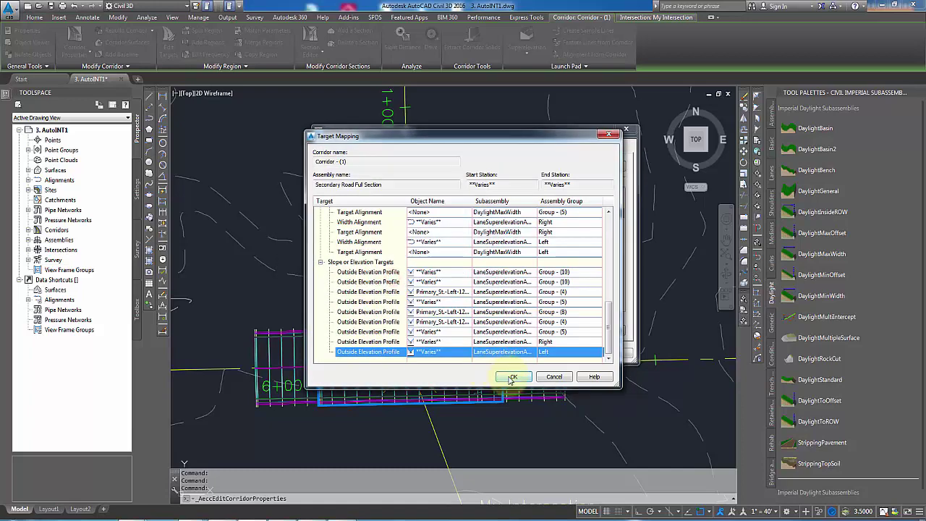
left_click(512, 377)
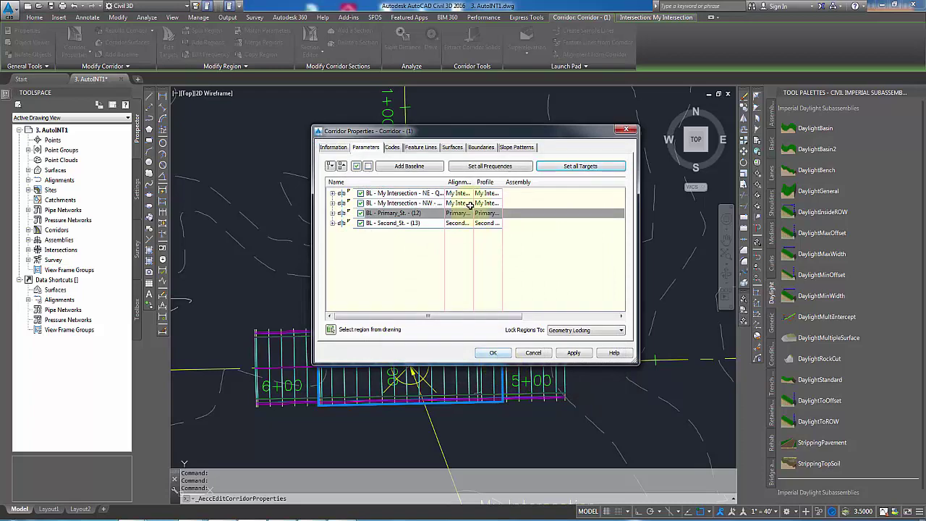
left_click(492, 354)
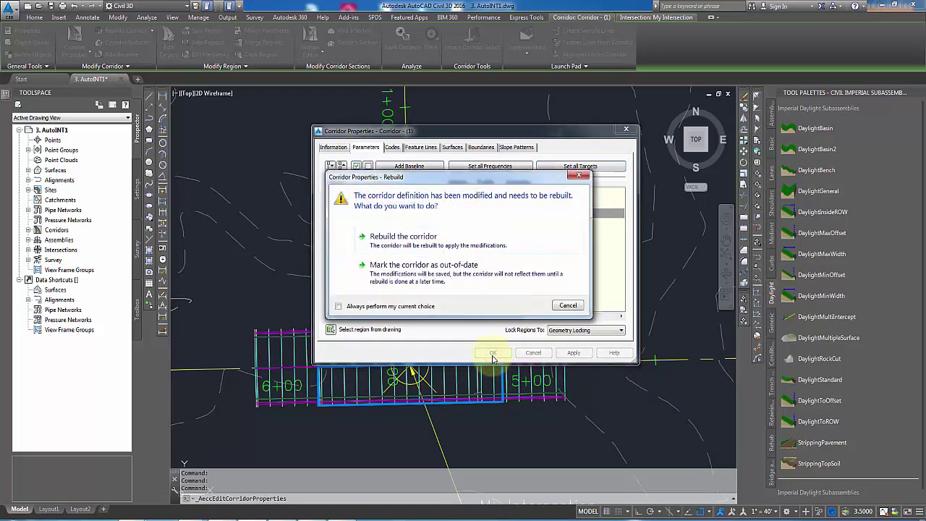
left_click(430, 240)
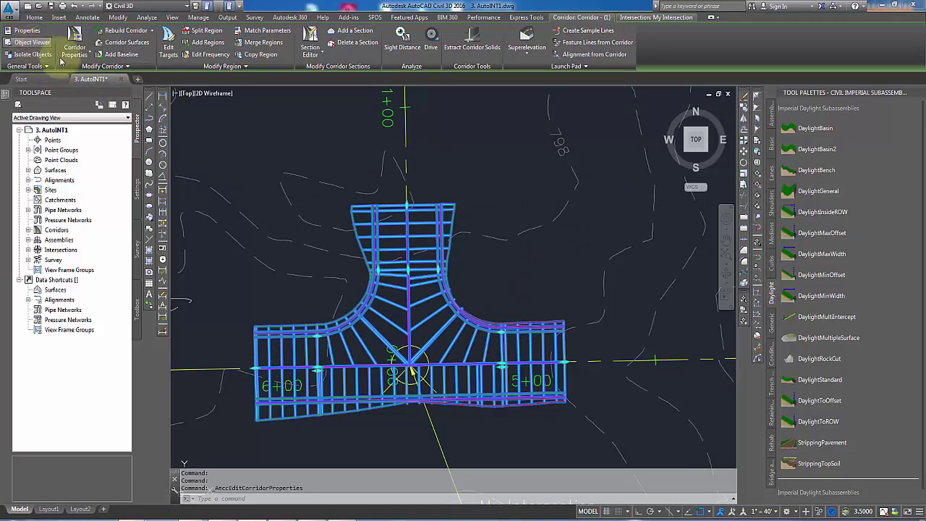
Examine the rebuilt corridor and its daylight slopes in the Object Viewer from a southeast isometric view
left_click(33, 44)
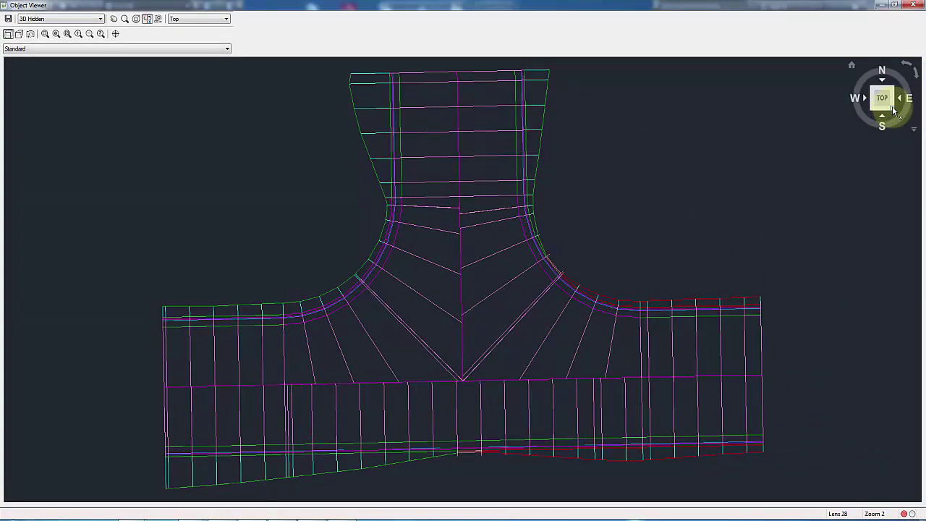
left_click(893, 109)
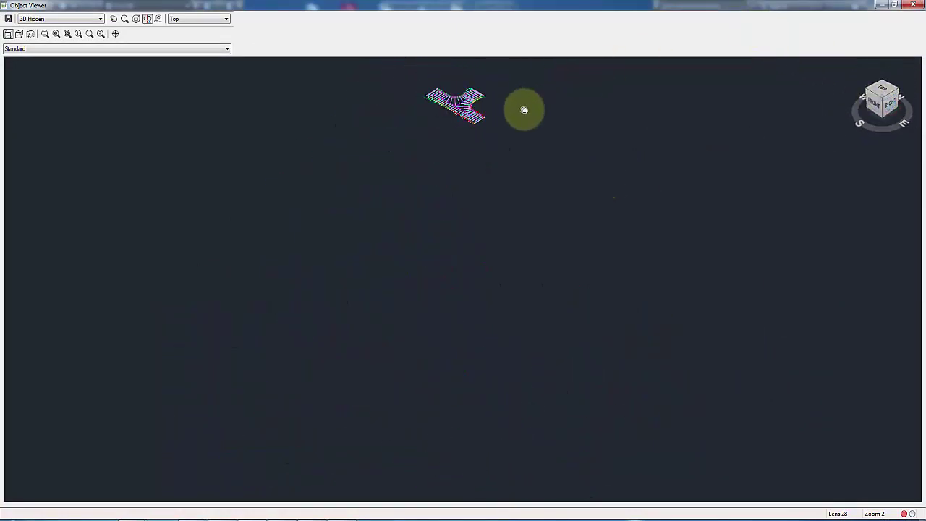
middle_click_drag(480, 106, 442, 232)
scroll(442, 232, "up", 10)
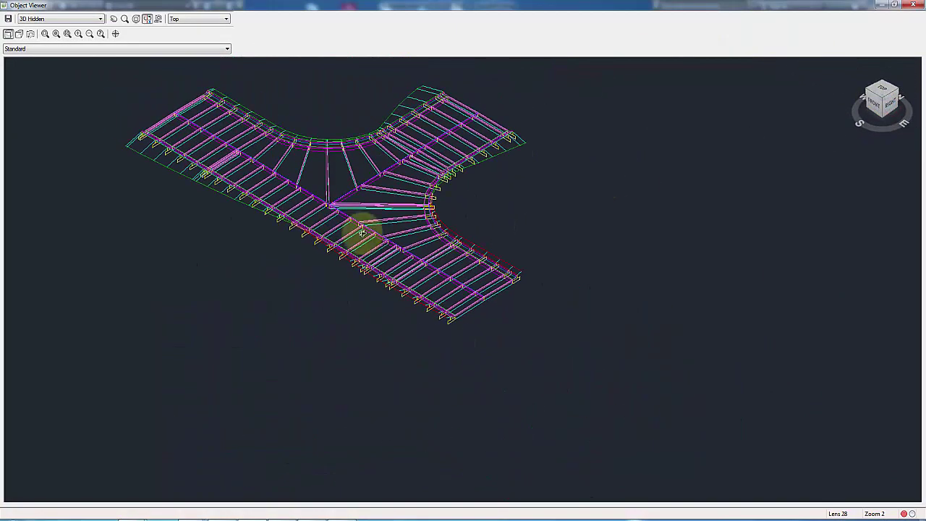
middle_click_drag(388, 241, 528, 341)
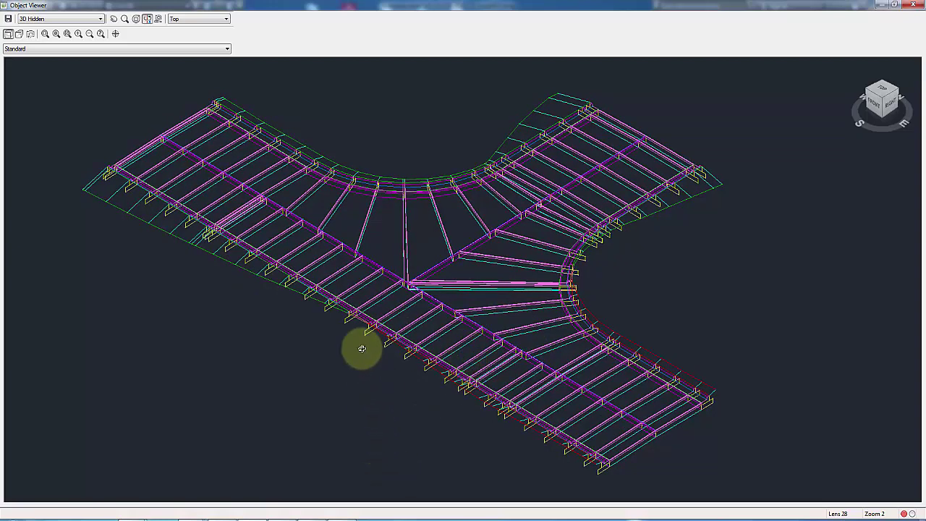
left_click(345, 517)
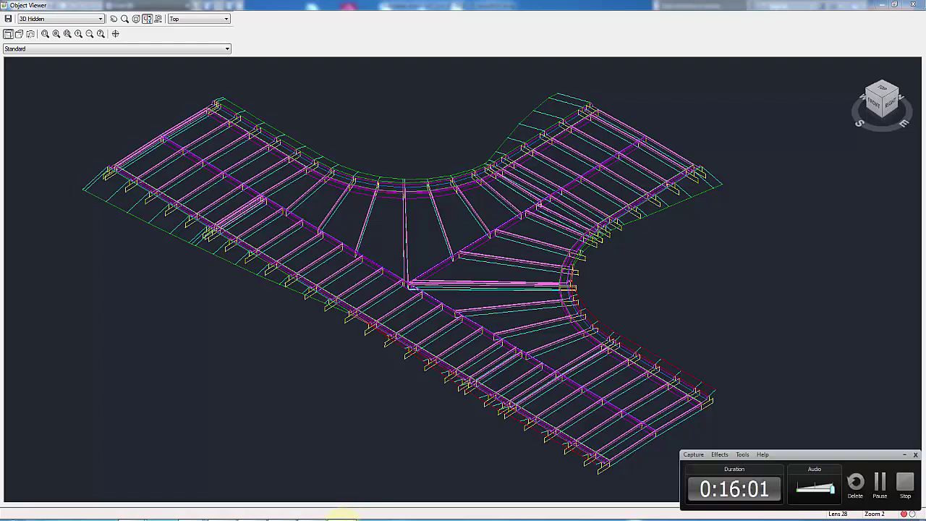
left_click(345, 517)
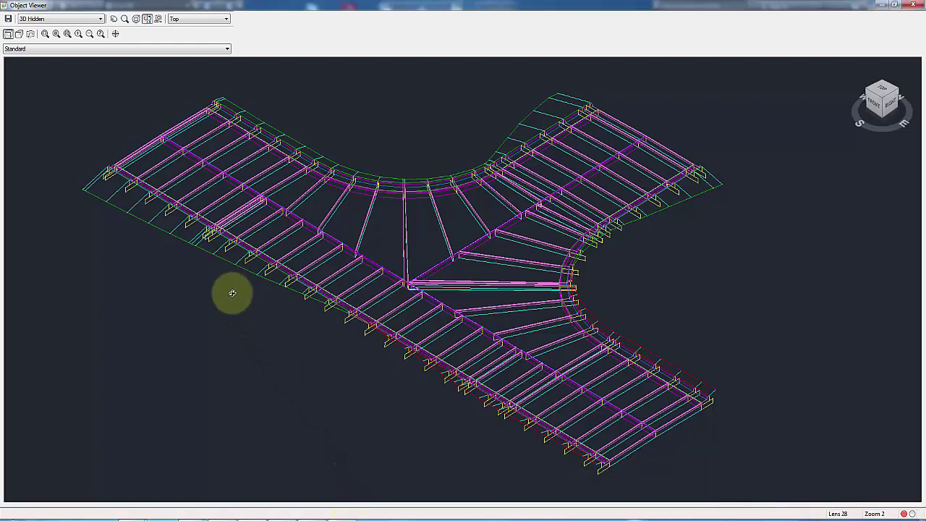